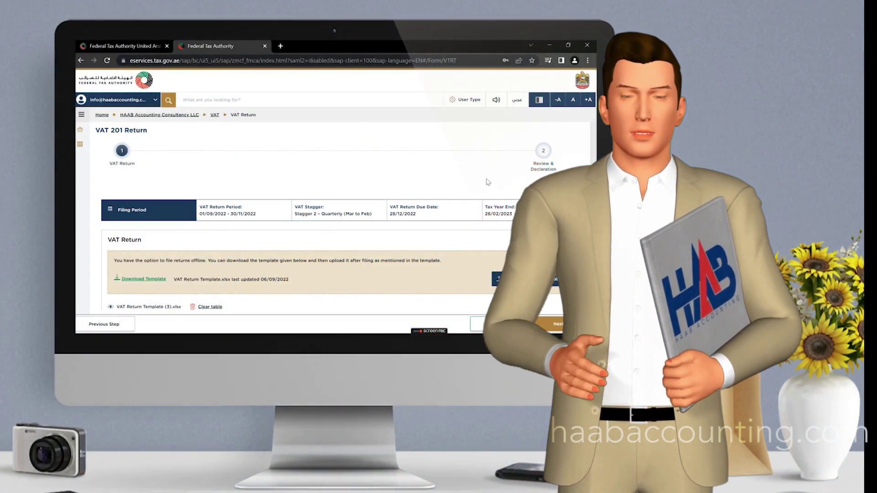
# Enter 45,000 AED Abu Dhabi standard-rated sales with 2,250 VAT in row 1a.
pyautogui.scroll(-5, 487, 199)
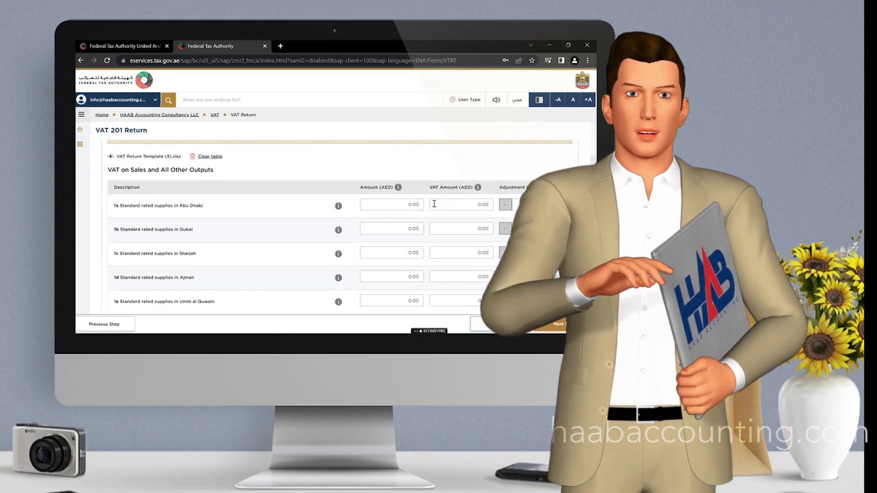
pyautogui.scroll(4, 431, 202)
pyautogui.scroll(-3, 418, 214)
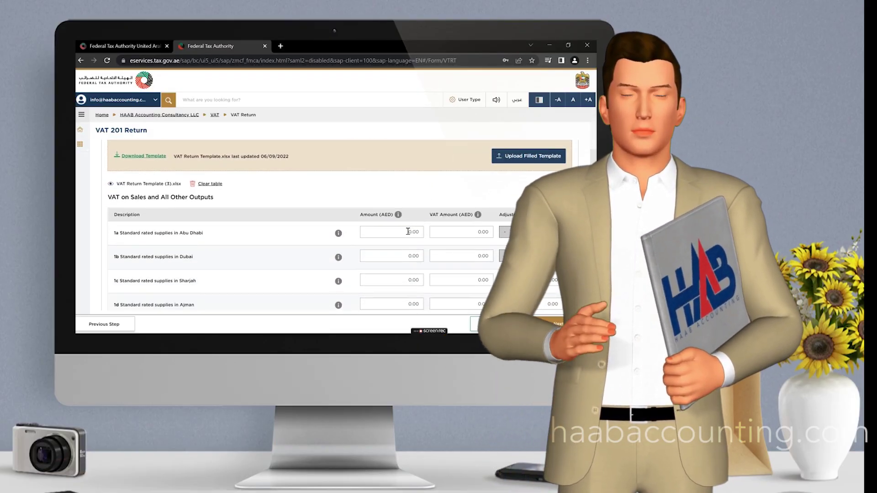
pyautogui.click(408, 231)
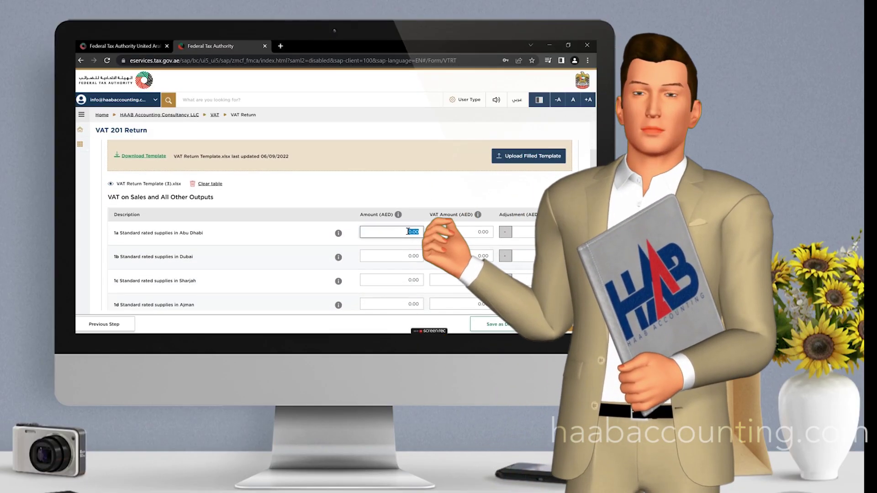
pyautogui.write('45000')
pyautogui.press('Tab')
pyautogui.write('2')
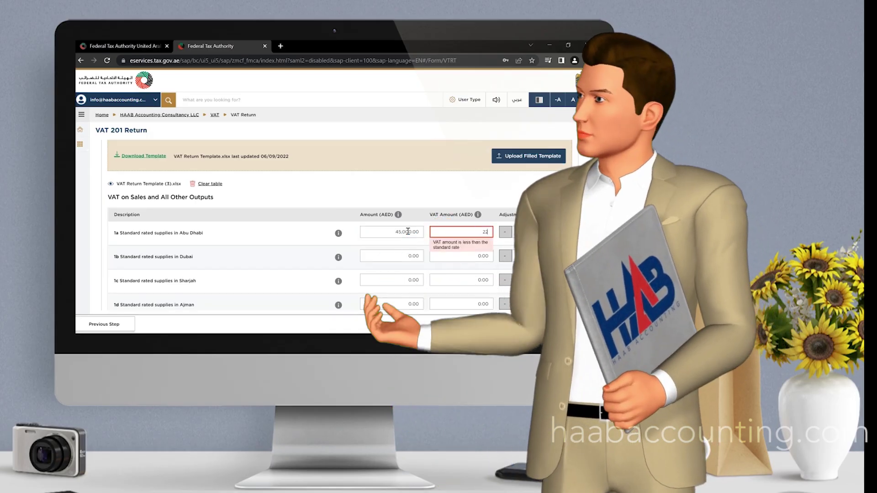
pyautogui.write(',250')
pyautogui.press('Tab')
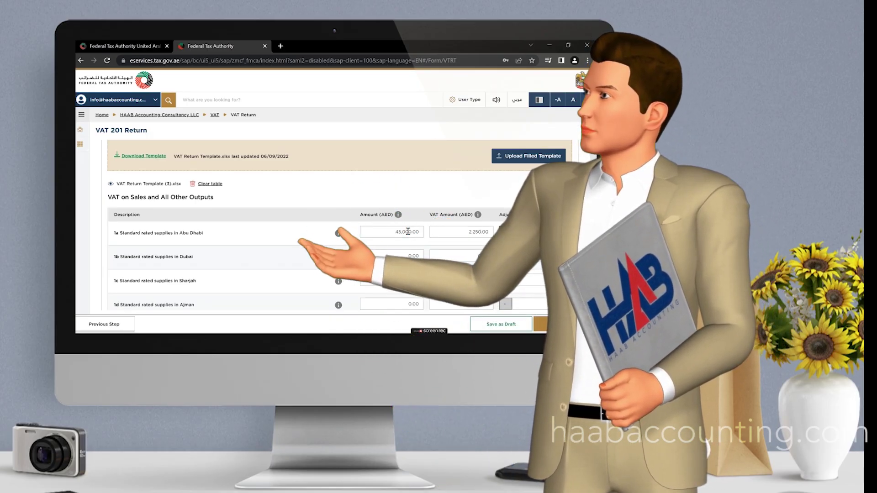
# Skip rows 1b–5 and enter 15,000 AED standard-rated expenses in row 9.
pyautogui.press('Tab')
pyautogui.press('Tab')
pyautogui.press('Tab')
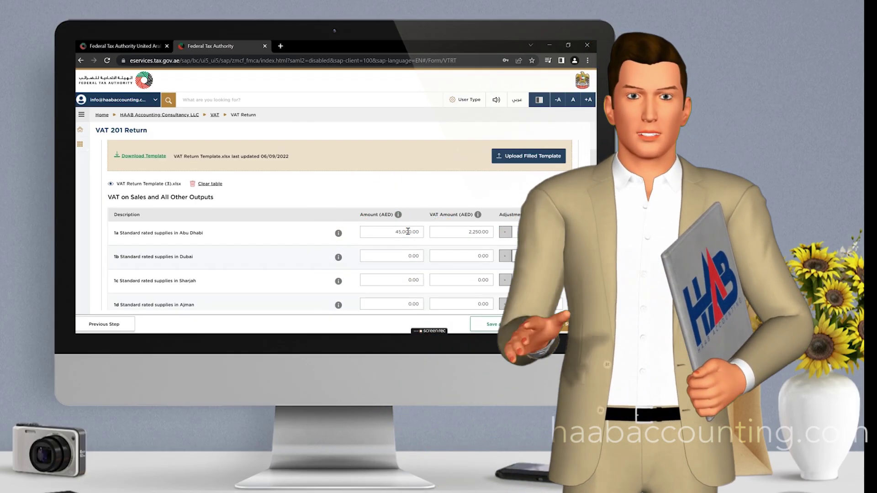
pyautogui.press('Tab')
pyautogui.press('Tab')
pyautogui.press('Tab')
pyautogui.press('Tab')
pyautogui.press('Tab')
pyautogui.press('Tab')
pyautogui.press('Tab')
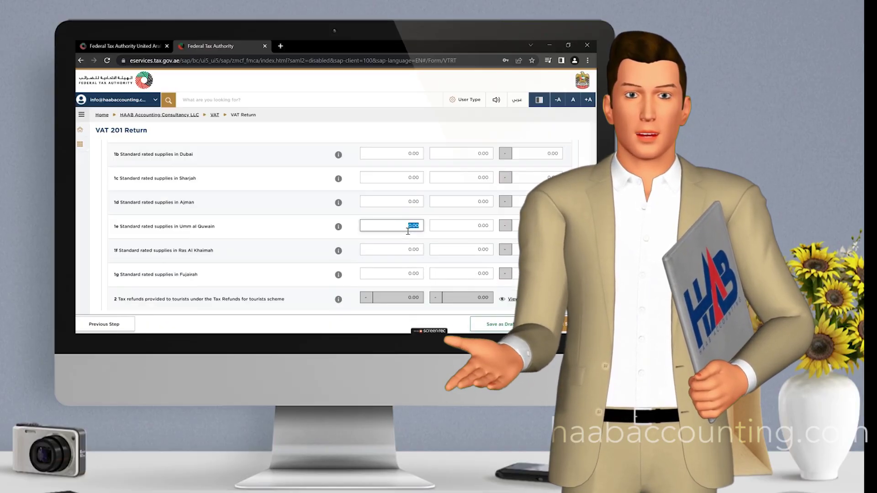
pyautogui.press('Tab')
pyautogui.press('Tab')
pyautogui.press('Tab')
pyautogui.press('Tab')
pyautogui.press('Tab')
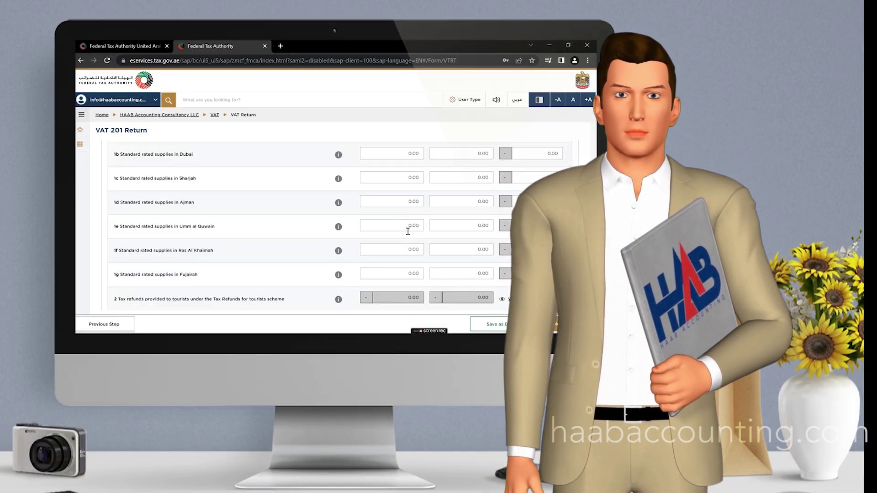
pyautogui.press('Tab')
pyautogui.press('Tab')
pyautogui.press('Tab')
pyautogui.press('Tab')
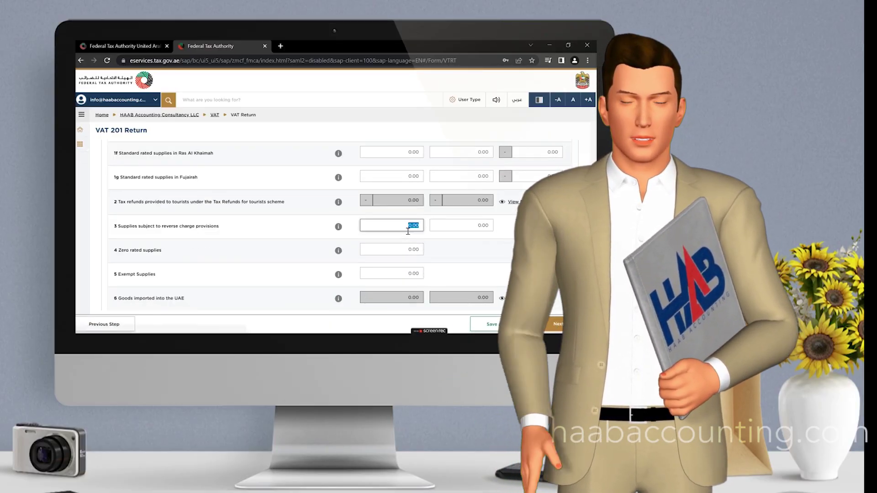
pyautogui.press('Tab')
pyautogui.press('Tab')
pyautogui.press('Tab')
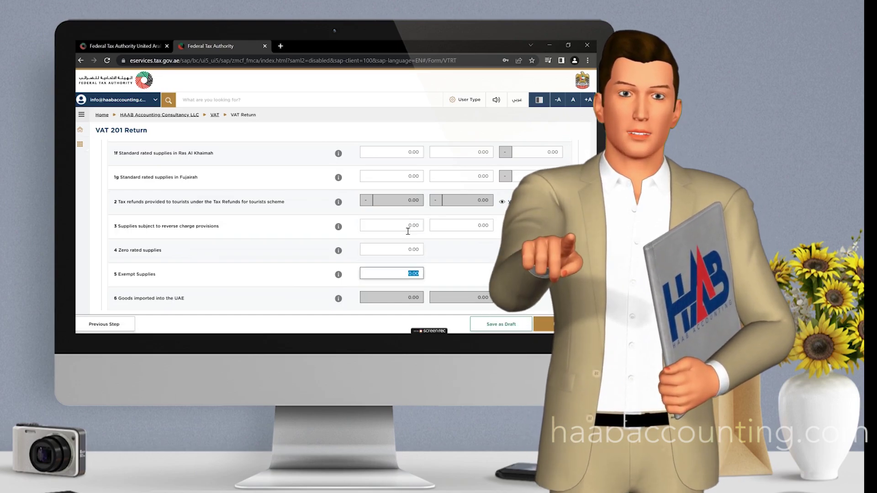
pyautogui.scroll(-2, 454, 263)
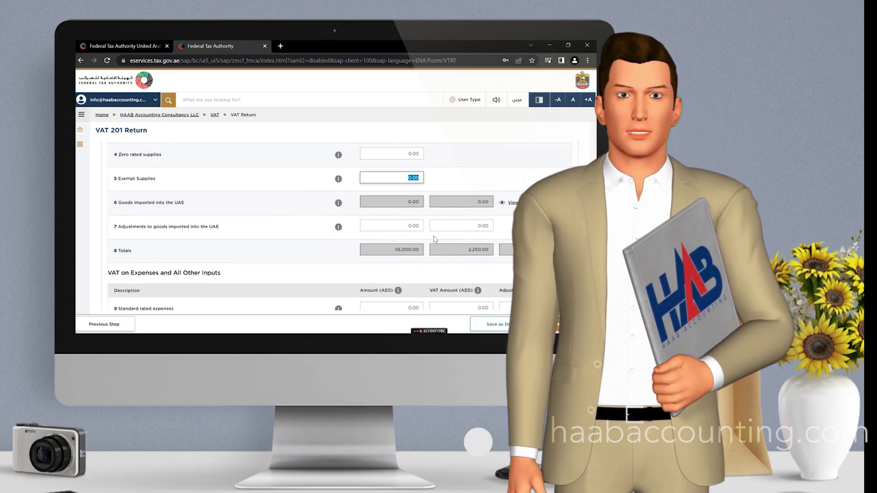
pyautogui.scroll(-2, 430, 235)
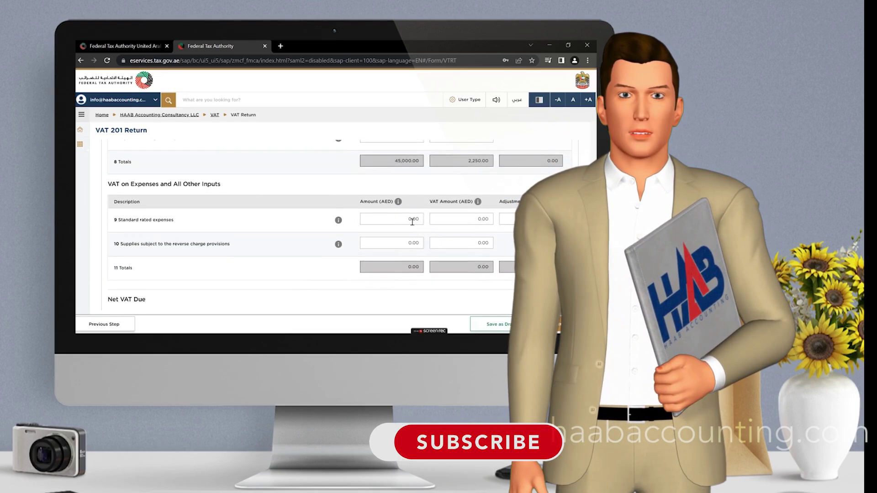
pyautogui.click(410, 220)
pyautogui.write('15000')
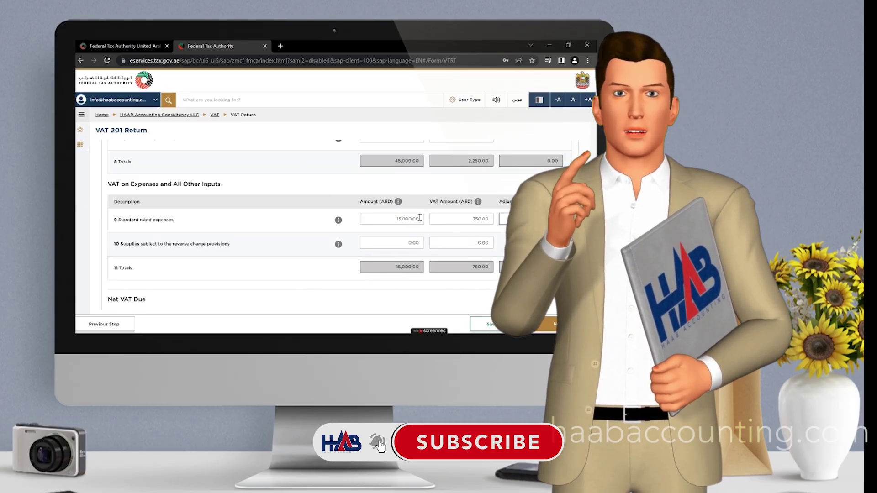
pyautogui.press('Tab')
pyautogui.scroll(-3, 421, 219)
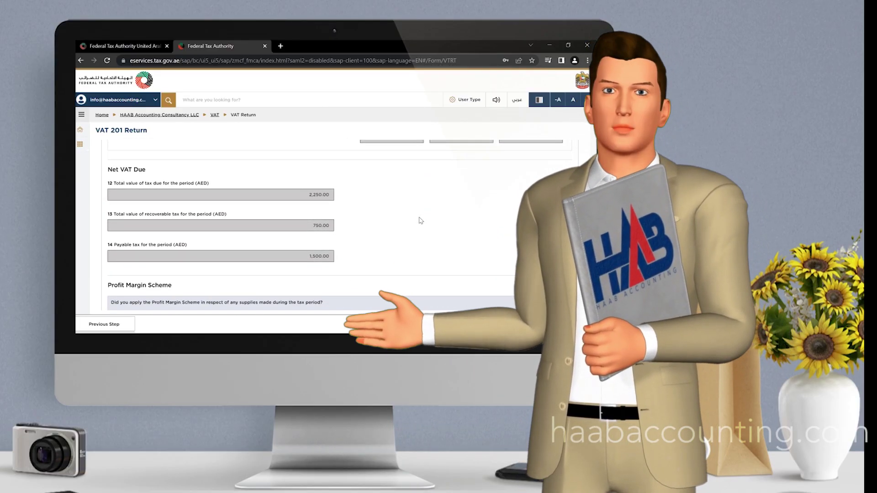
pyautogui.scroll(-1, 420, 220)
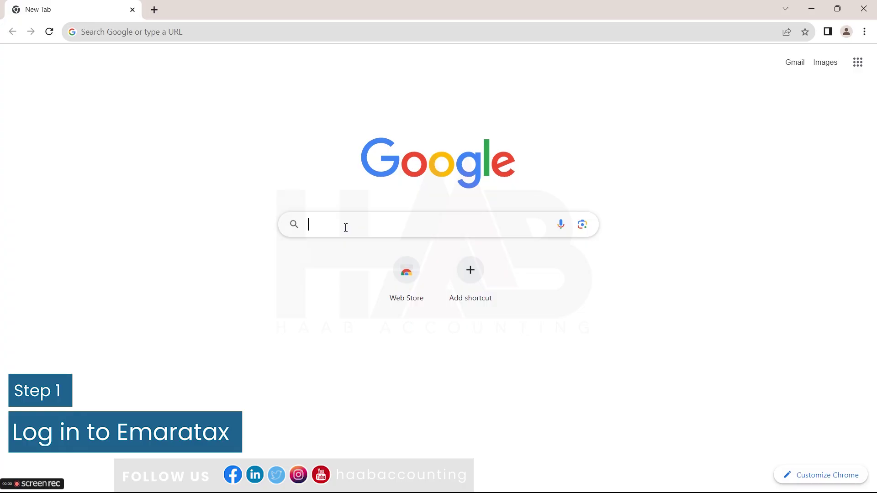
pyautogui.write('www.tax.gov.ae')
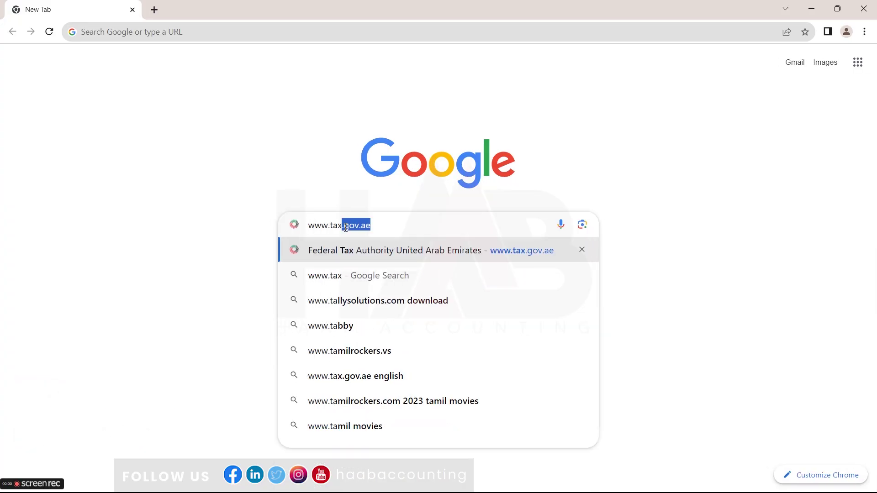
pyautogui.press('Return')
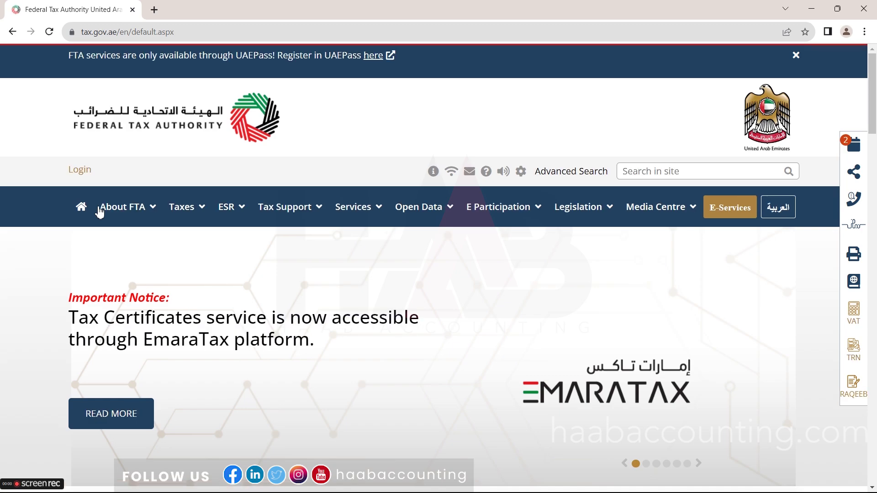
# Open the EmaraTax login from the FTA site's E-Services button.
pyautogui.click(755, 205)
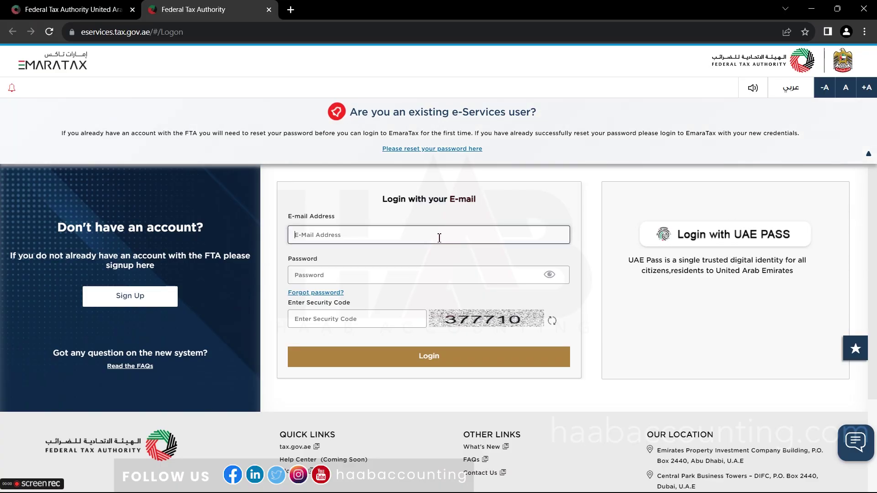
# Log in with the account e-mail, the pasted password and the displayed security code.
pyautogui.press('Tab')
pyautogui.hotkey('ctrl', 'v')
pyautogui.click(410, 319)
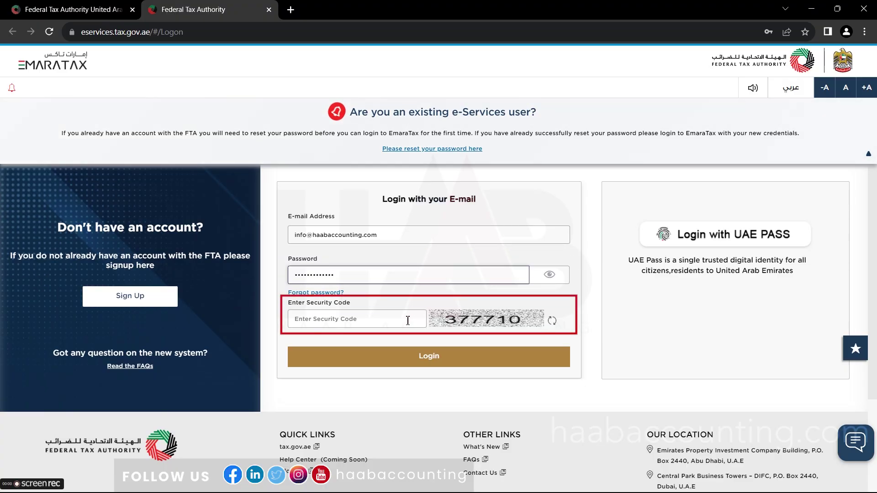
pyautogui.write('377710')
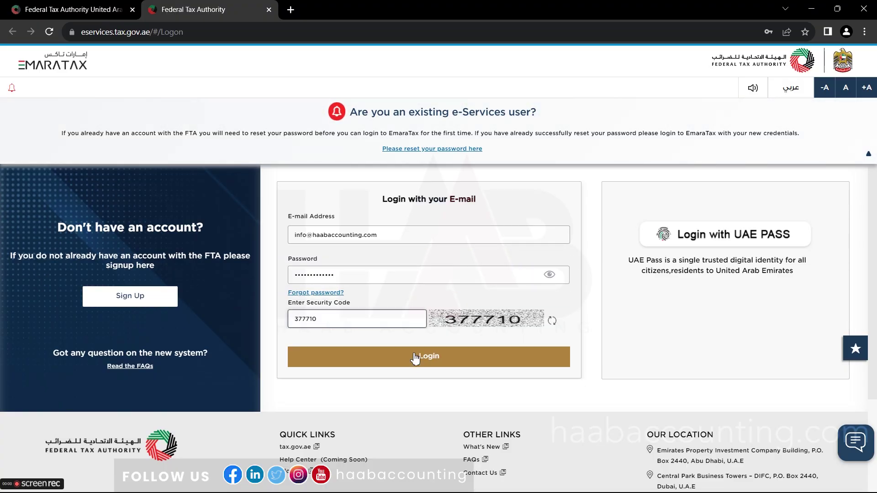
pyautogui.click(416, 363)
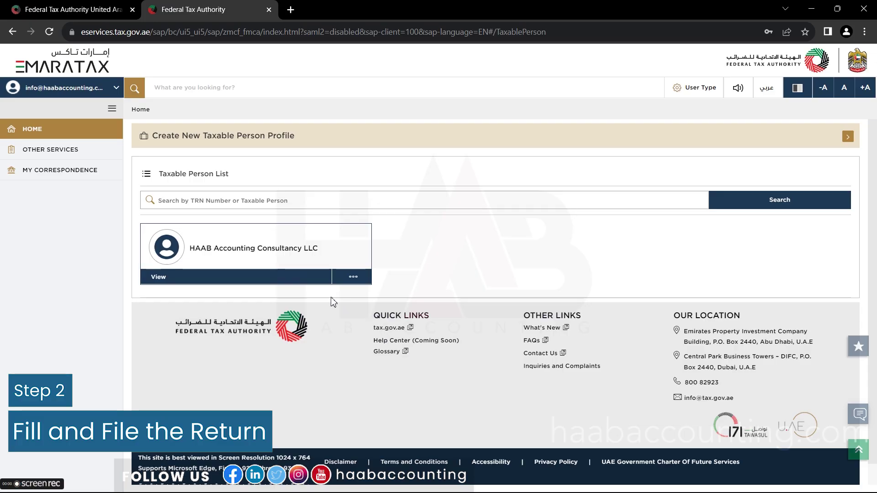
# Open HAAB Accounting Consultancy LLC's VAT services and file the 01/09/2022–30/11/2022 return.
pyautogui.click(247, 280)
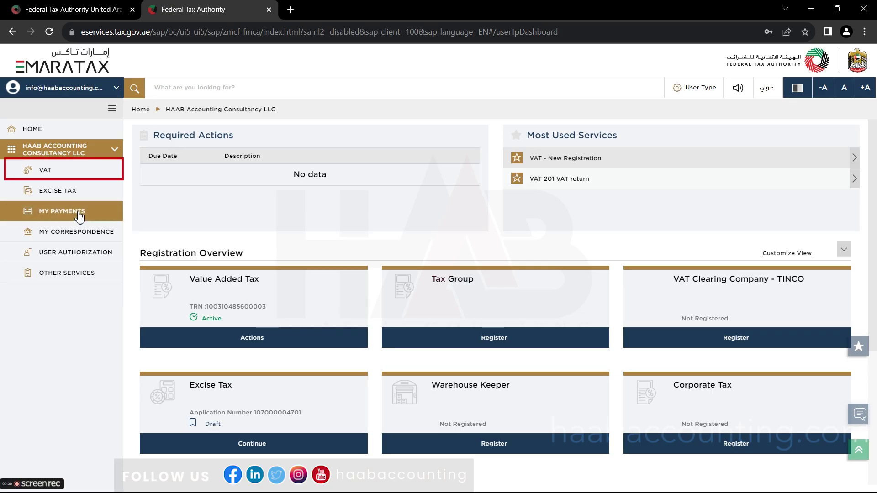
pyautogui.click(63, 172)
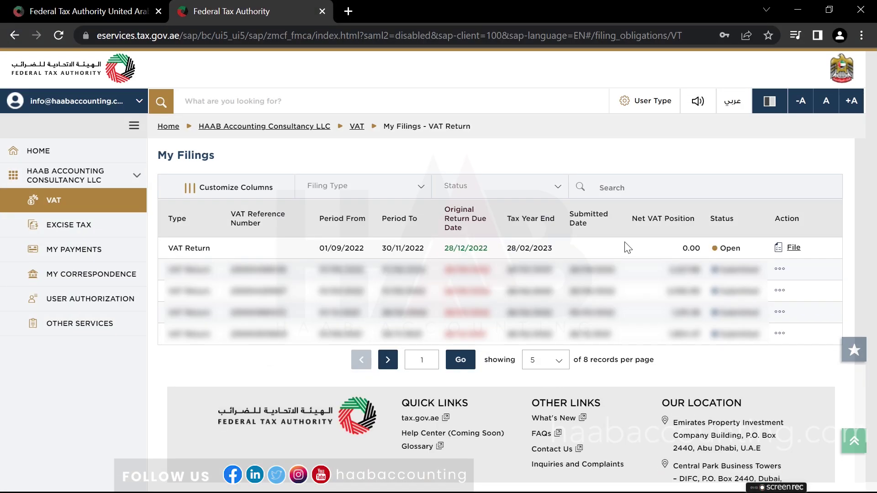
pyautogui.click(793, 249)
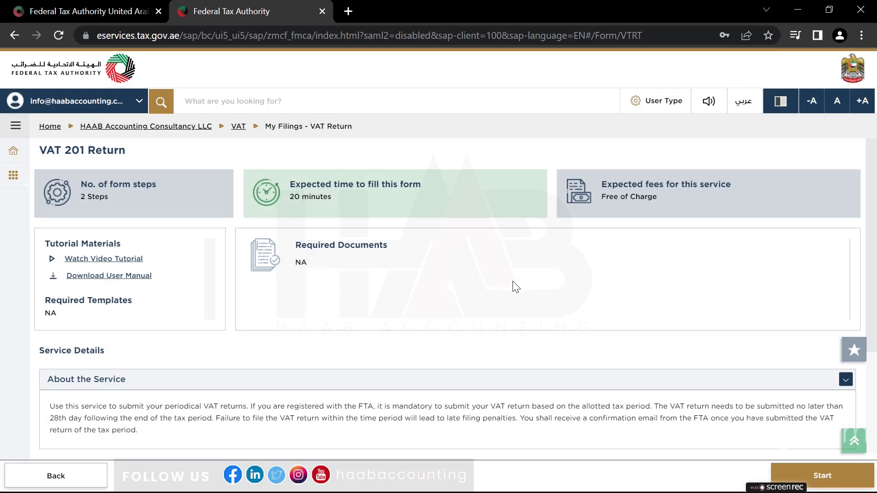
# Start the VAT 201 return with the confirmation checkbox ticked.
pyautogui.scroll(-3, 516, 287)
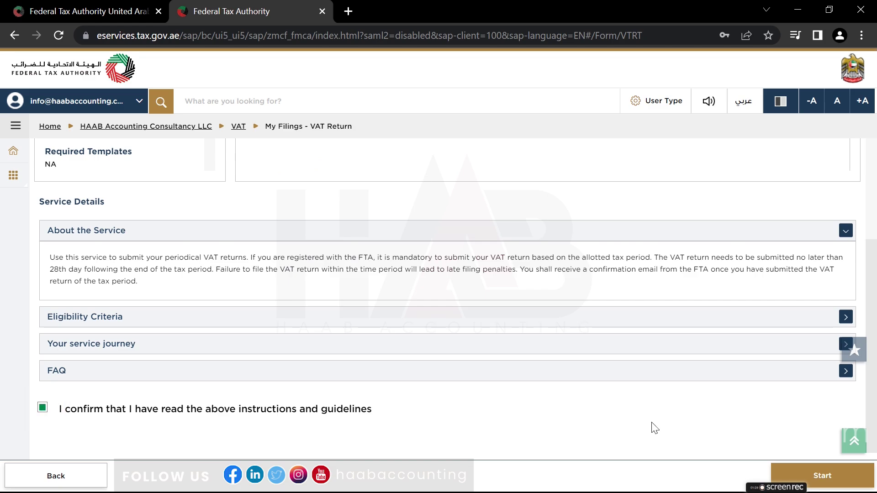
pyautogui.click(803, 477)
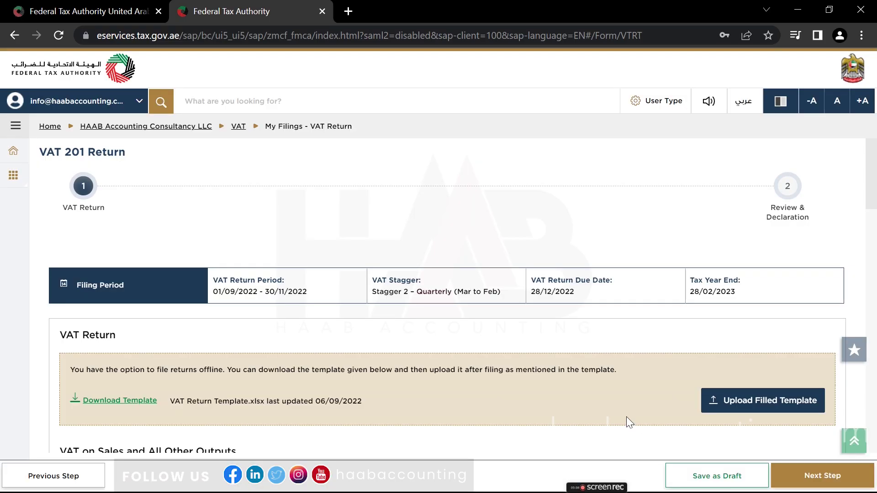
# Scroll down to the VAT Return section with the Download Template link.
pyautogui.scroll(-2, 626, 417)
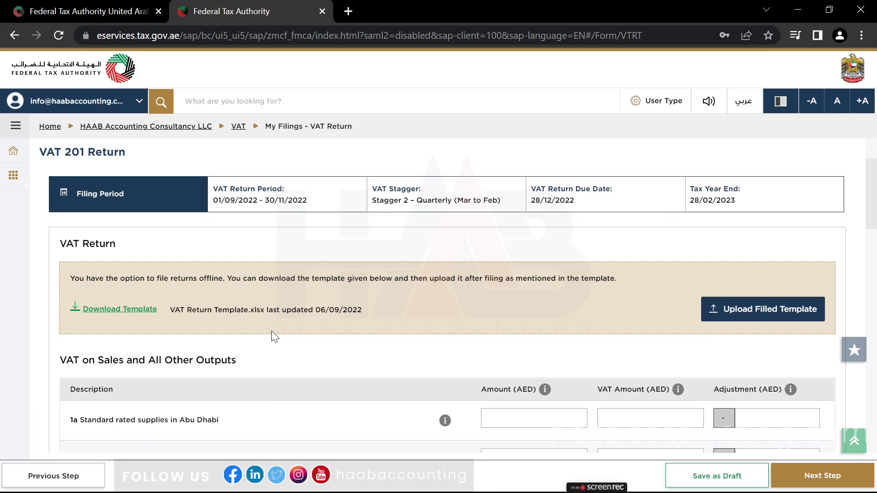
pyautogui.scroll(2, 652, 458)
pyautogui.scroll(-2, 626, 417)
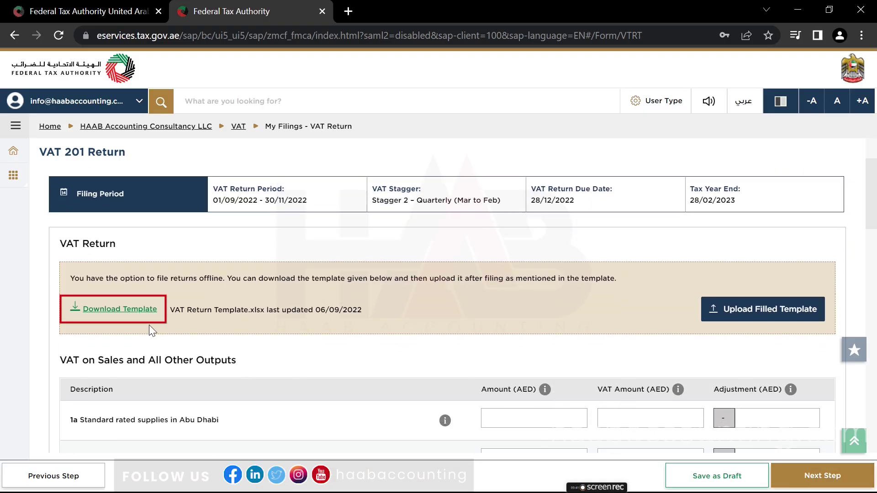
# Download the VAT Return Template and open it in Excel.
pyautogui.click(135, 314)
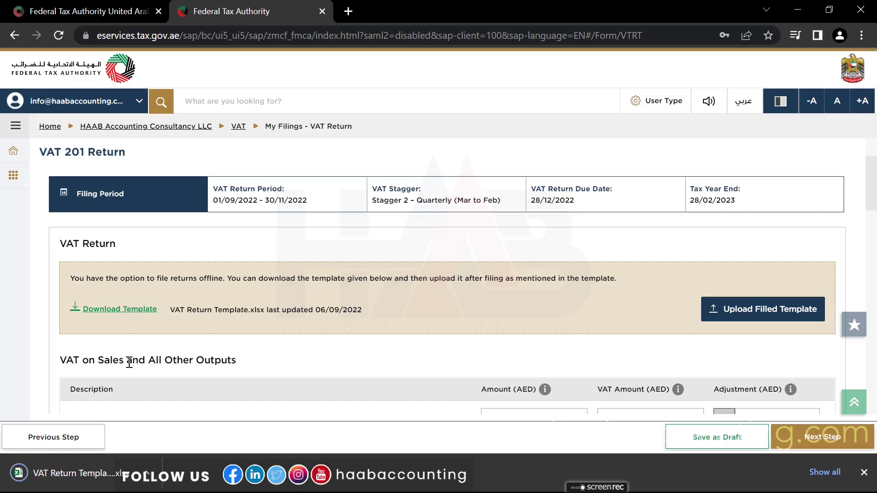
pyautogui.click(97, 475)
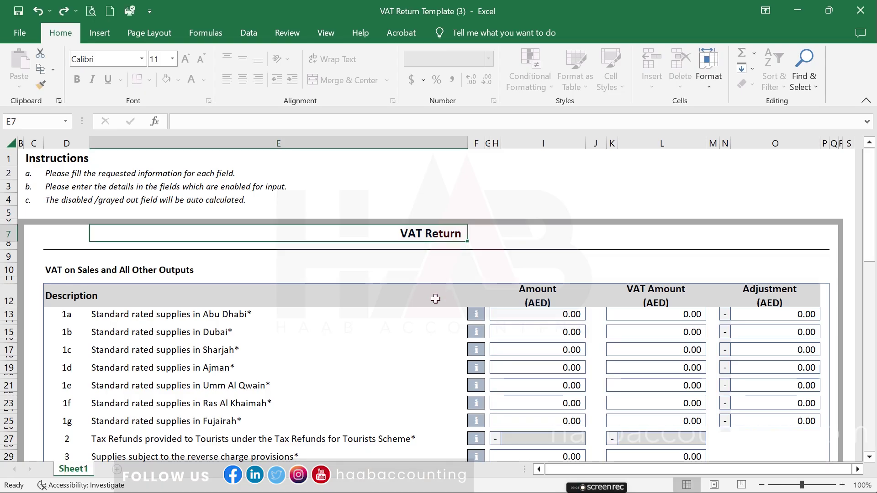
pyautogui.scroll(-6, 436, 299)
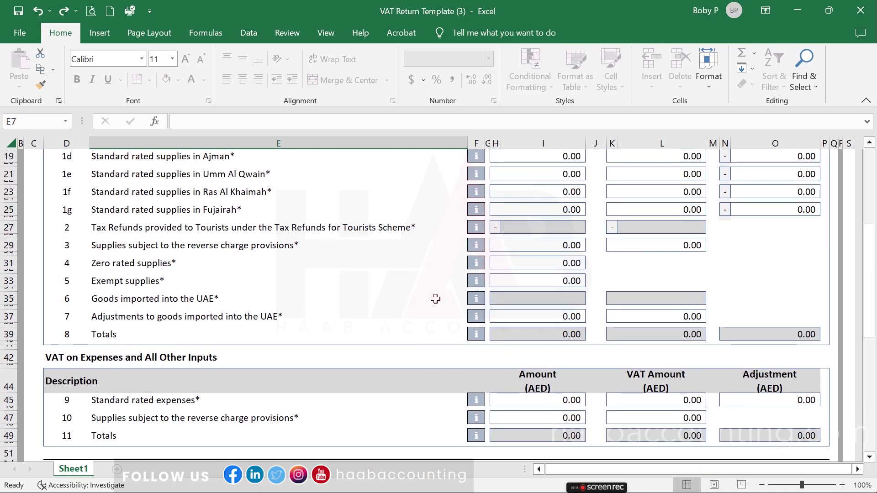
pyautogui.scroll(-5, 435, 299)
pyautogui.scroll(6, 436, 299)
pyautogui.scroll(4, 435, 299)
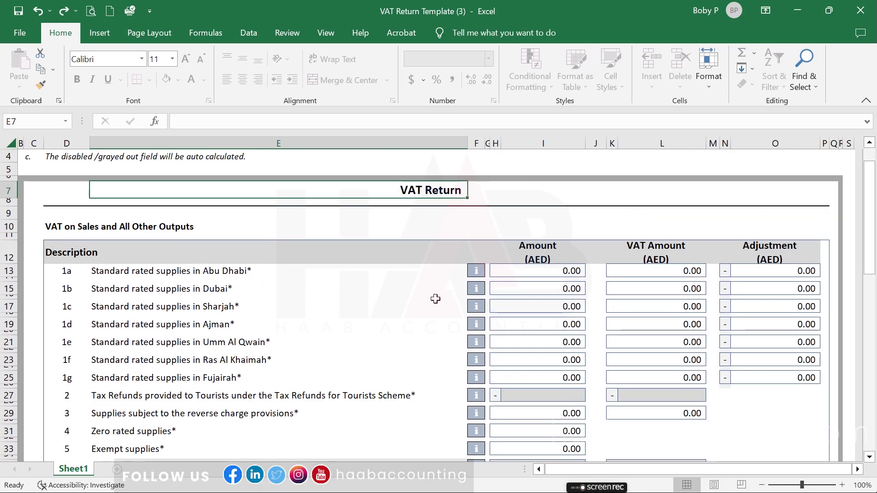
# Enter 45,000 Abu Dhabi supplies with 2,250 VAT in template row 1a.
pyautogui.click(529, 273)
pyautogui.write('45000')
pyautogui.press('Tab')
pyautogui.write('2,250')
pyautogui.press('Tab')
pyautogui.scroll(-2, 567, 336)
pyautogui.click(568, 398)
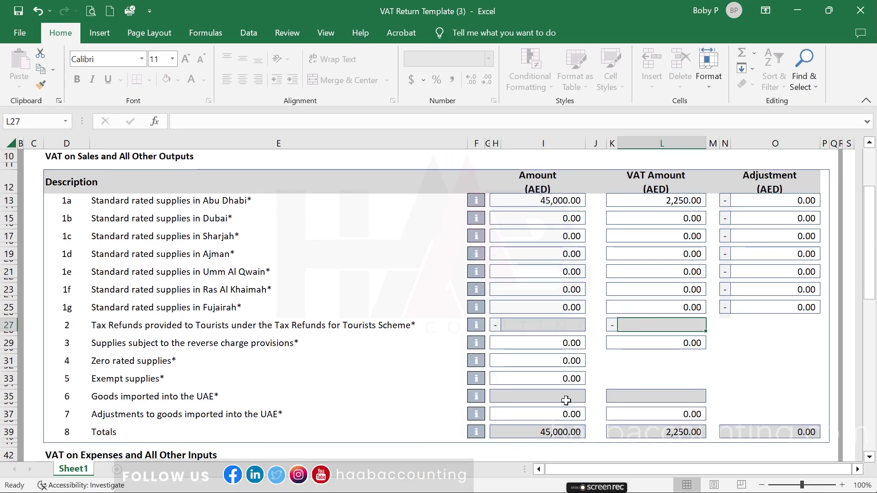
pyautogui.click(630, 399)
pyautogui.scroll(-1, 630, 400)
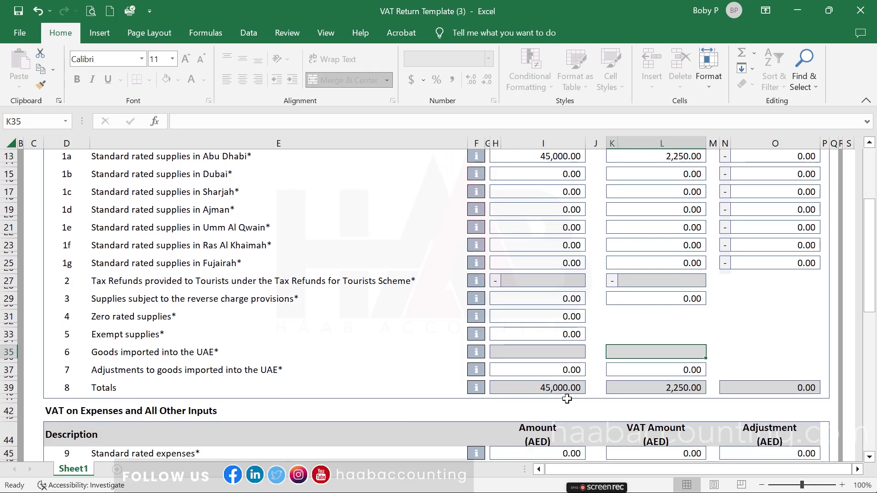
pyautogui.scroll(-3, 568, 399)
# Enter 15,000 standard rated expenses with 750 VAT in template row 9.
pyautogui.click(562, 370)
pyautogui.write('15000')
pyautogui.press('Tab')
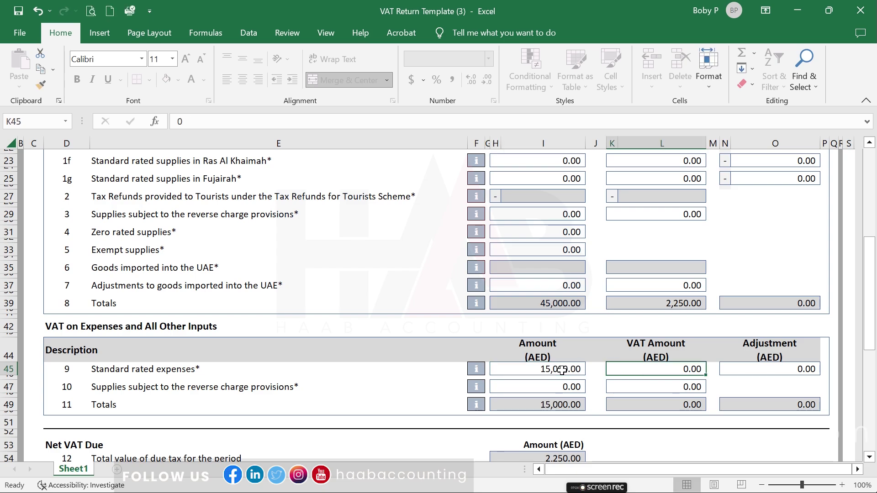
pyautogui.write('750')
pyautogui.press('Tab')
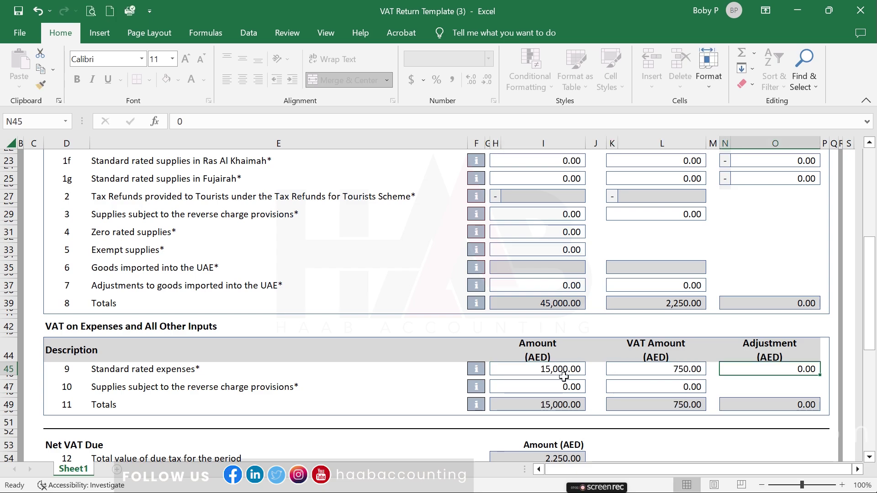
pyautogui.click(565, 386)
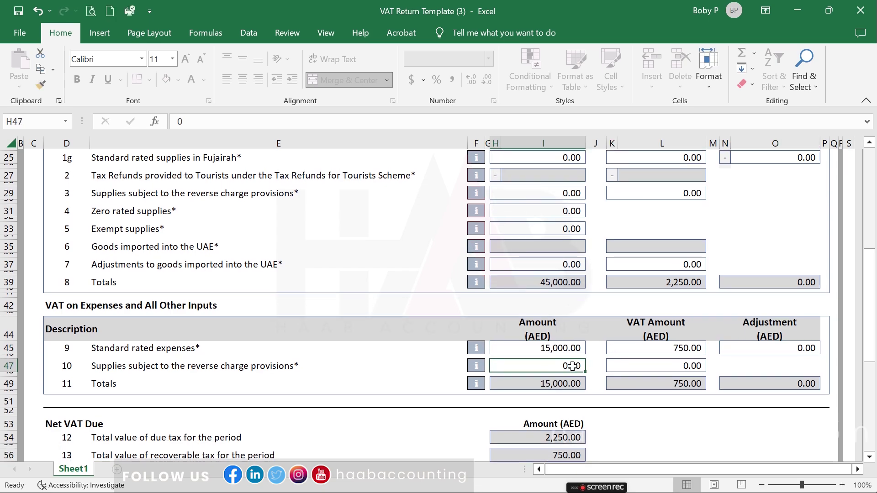
pyautogui.scroll(-4, 573, 366)
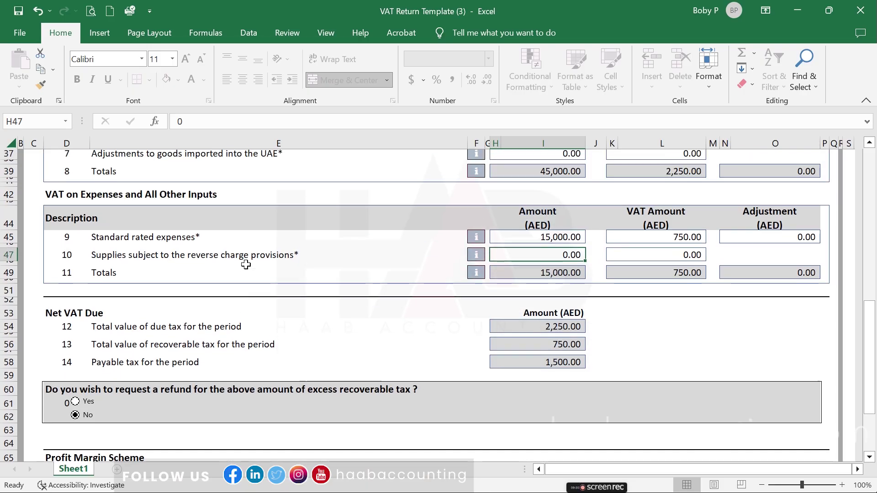
pyautogui.scroll(10, 246, 264)
pyautogui.scroll(-1, 246, 264)
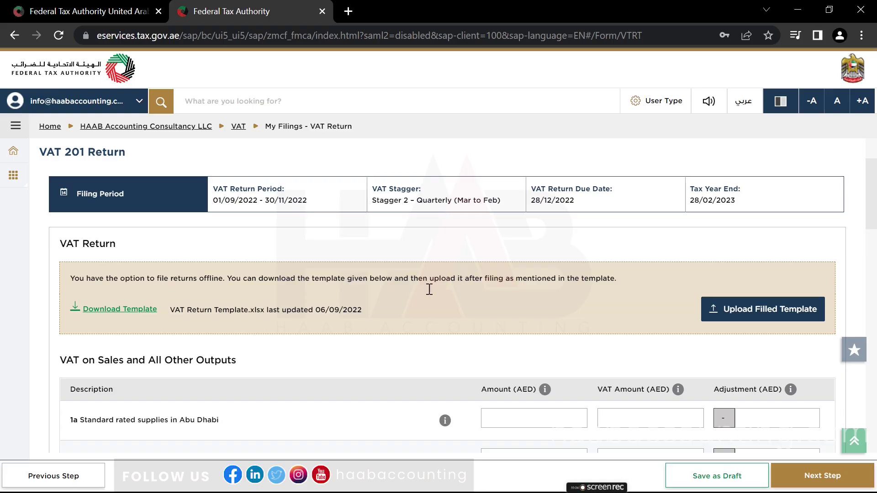
# Upload VAT Return Template (3) from Downloads and review the populated boxes.
pyautogui.click(720, 315)
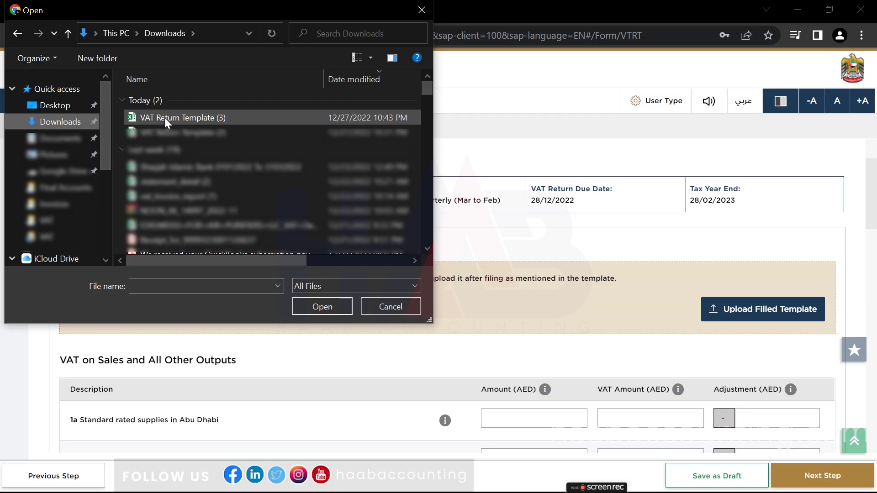
pyautogui.doubleClick(165, 117)
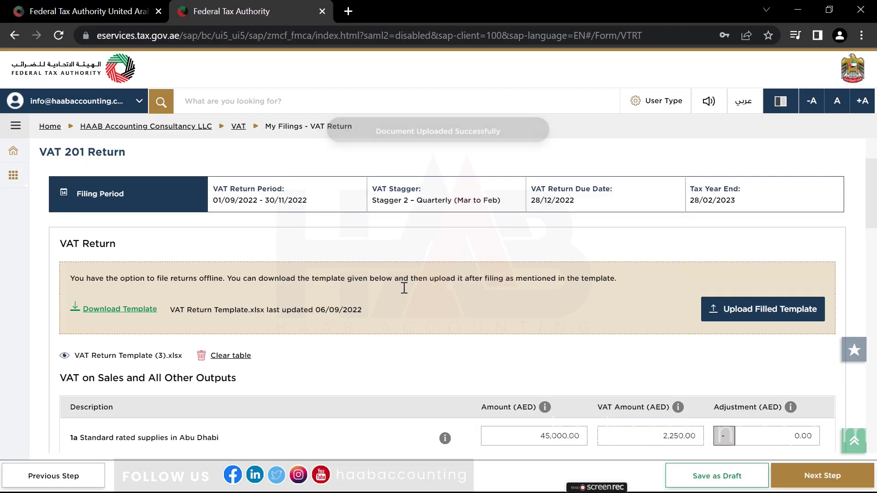
pyautogui.scroll(-2, 404, 287)
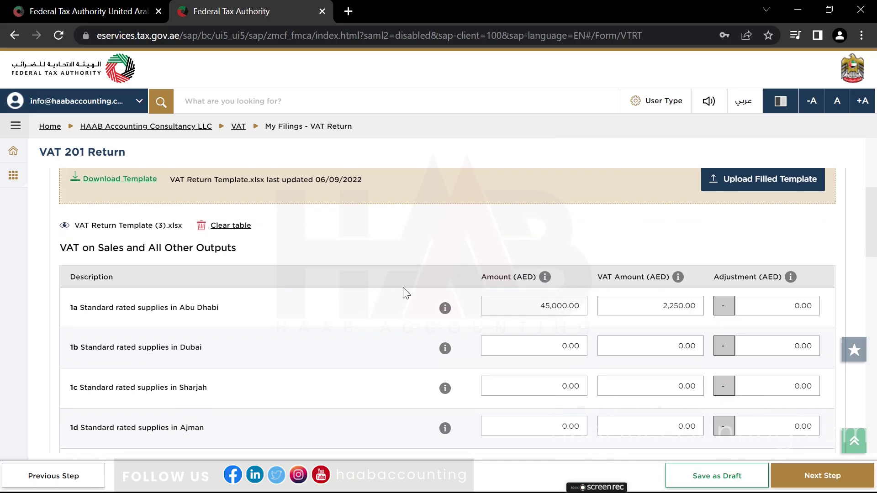
pyautogui.scroll(-1, 403, 288)
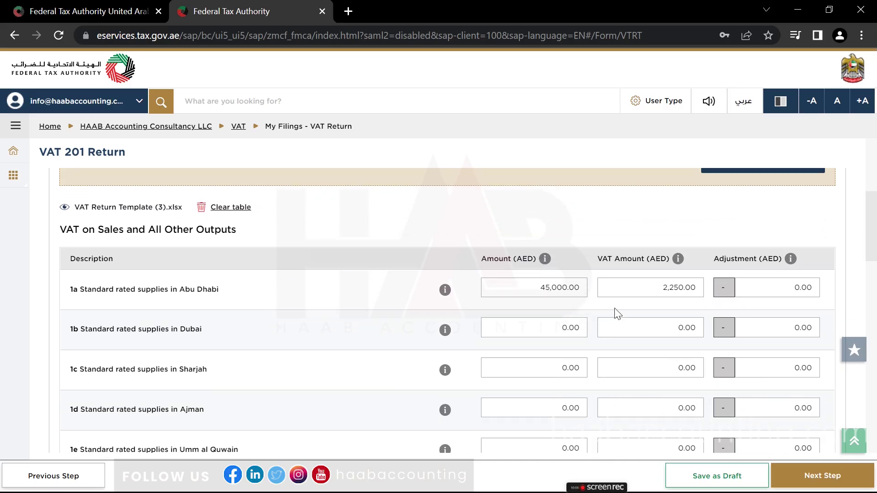
pyautogui.scroll(-10, 617, 313)
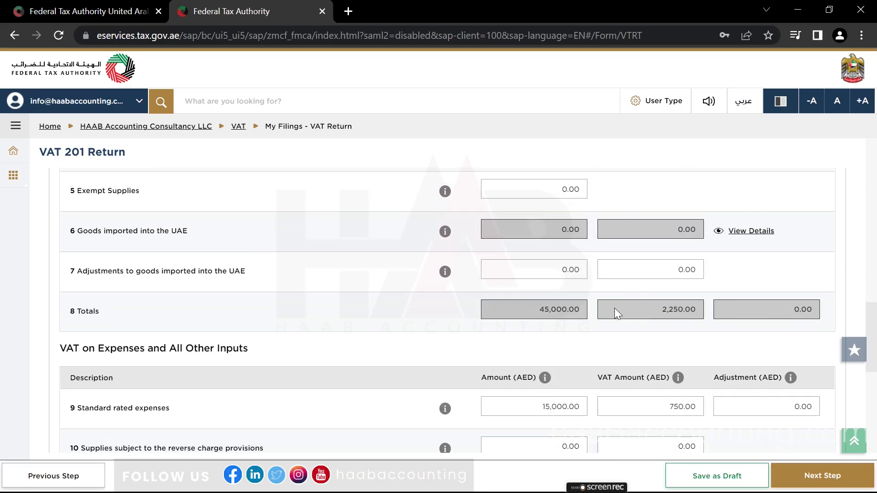
pyautogui.scroll(-1, 614, 314)
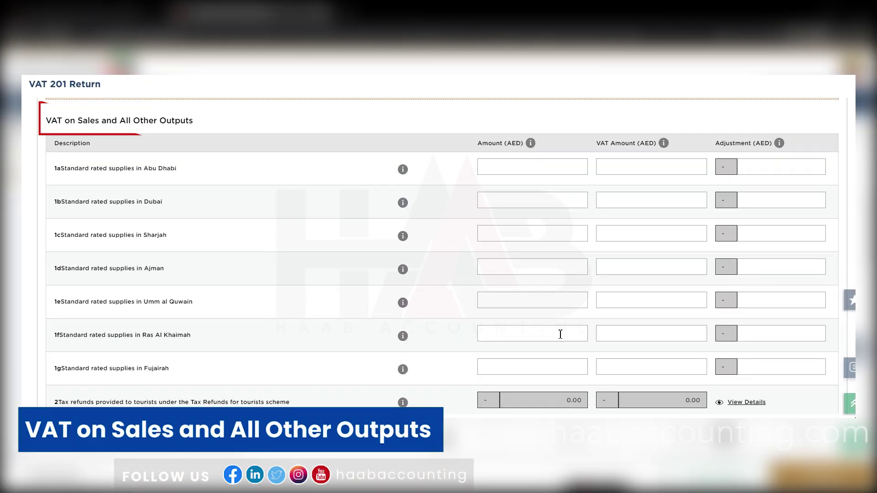
pyautogui.scroll(-3, 561, 335)
pyautogui.scroll(-2, 561, 334)
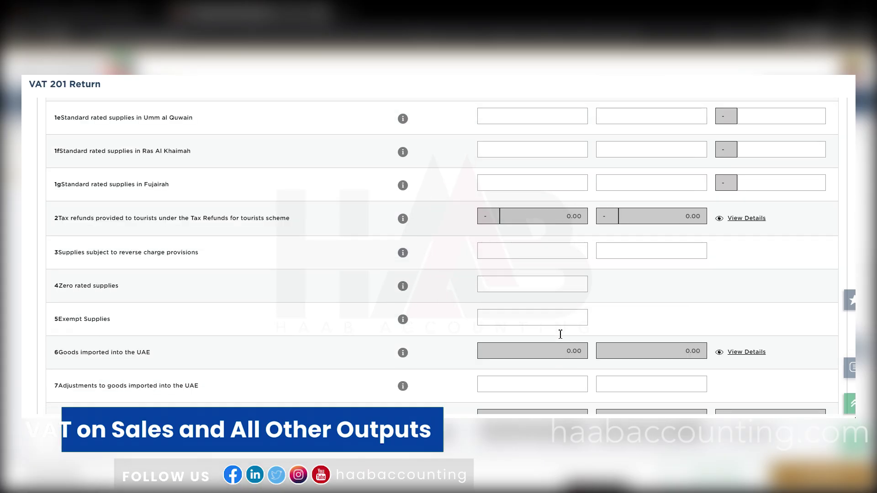
pyautogui.scroll(-4, 561, 334)
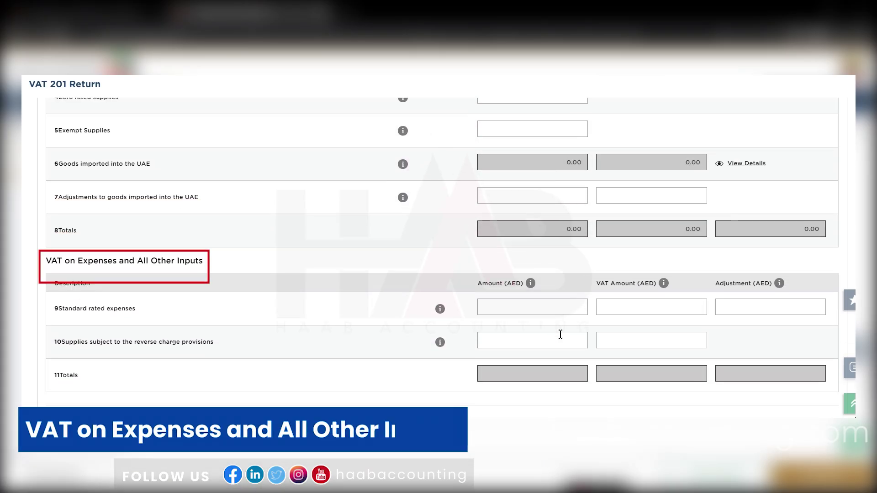
pyautogui.scroll(-5, 561, 335)
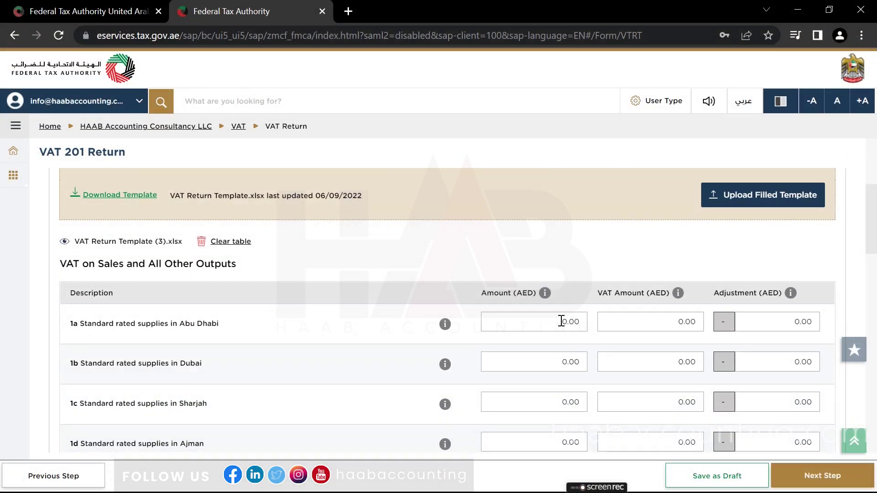
# Replace box 1a's 0.00 with 45,000 and 2,250 VAT, leaving Dubai through Fujairah at 0.00.
pyautogui.click(561, 321)
pyautogui.click(561, 321)
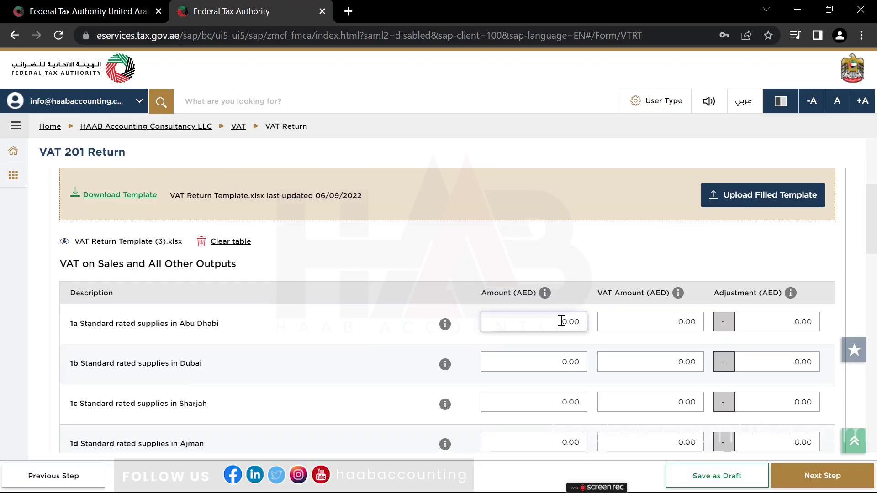
pyautogui.doubleClick(562, 322)
pyautogui.write('45000')
pyautogui.press('Tab')
pyautogui.write('2')
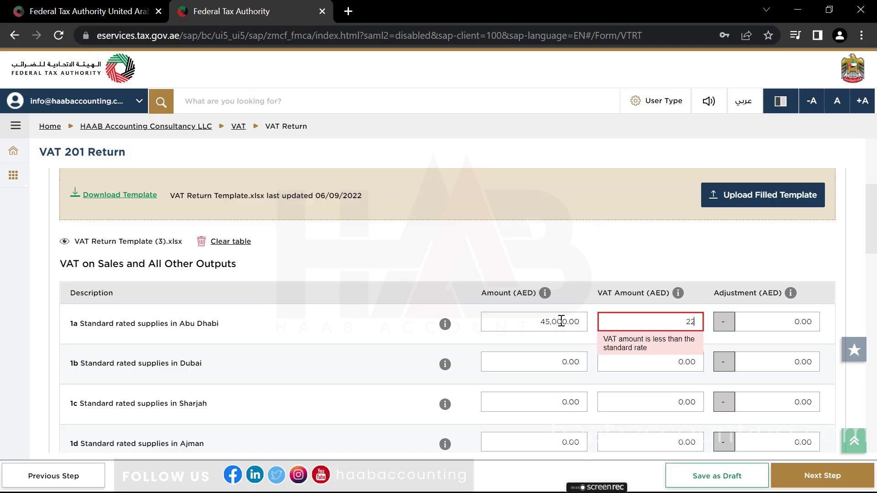
pyautogui.write(',250')
pyautogui.press('Tab')
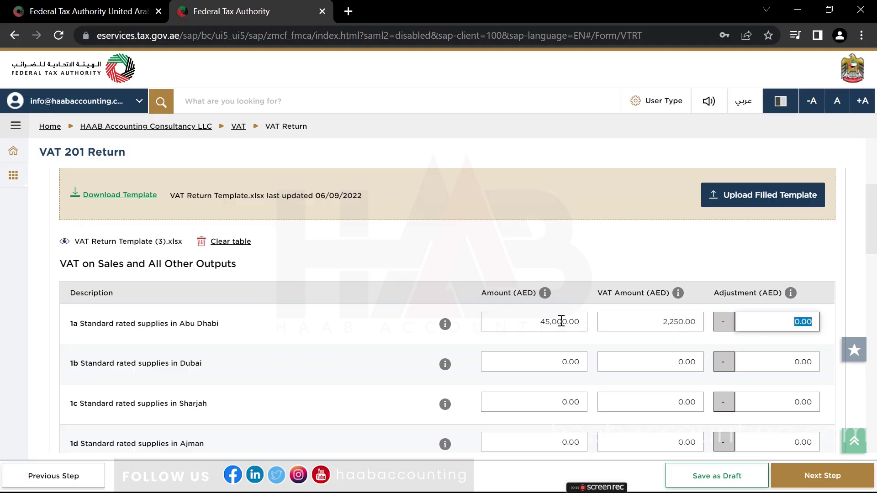
pyautogui.press('Tab')
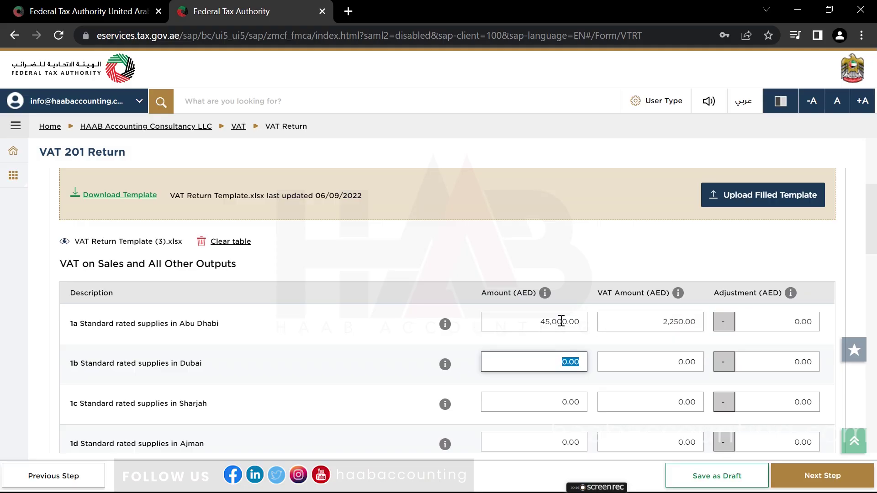
pyautogui.press('Tab')
pyautogui.press('Tab')
pyautogui.press('Tab')
pyautogui.press('Tab')
pyautogui.press('Tab')
pyautogui.press('Tab')
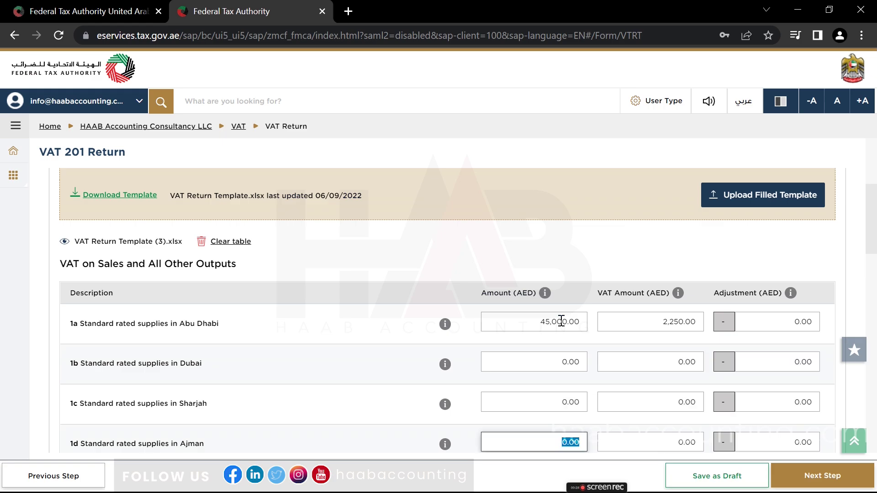
pyautogui.press('Tab')
pyautogui.press('Tab')
pyautogui.press('Tab')
pyautogui.press('Tab')
pyautogui.press('Tab')
pyautogui.press('Tab')
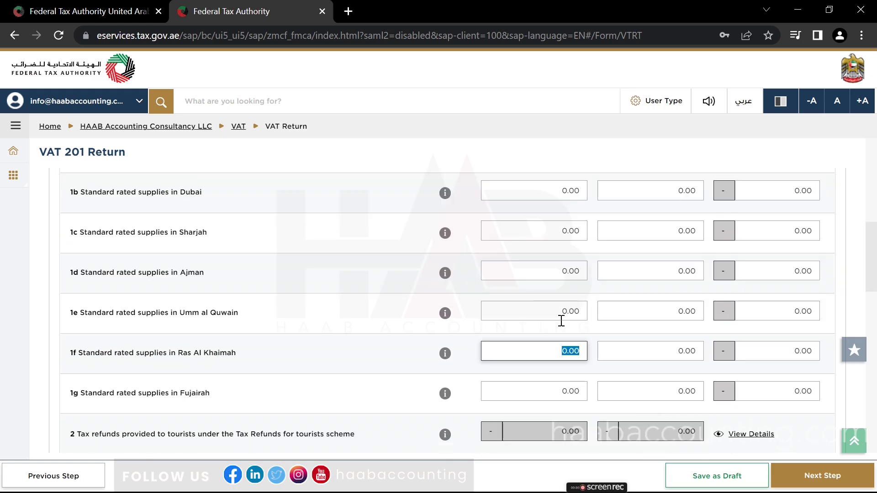
pyautogui.press('Tab')
pyautogui.press('Tab')
pyautogui.press('Tab')
pyautogui.press('Tab')
pyautogui.press('Tab')
pyautogui.press('Tab')
pyautogui.press('Tab')
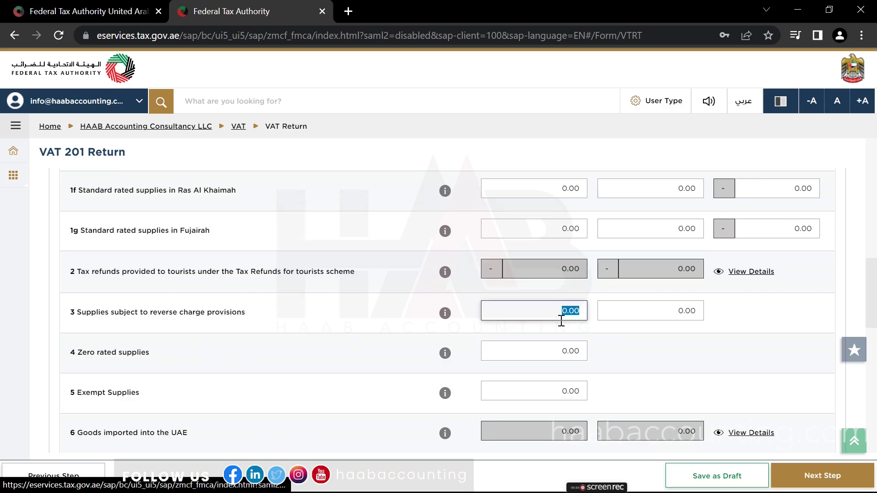
# Tab past the reverse charge supplies fields, leaving zero-rated supplies unchanged at 0.00.
pyautogui.press('Tab')
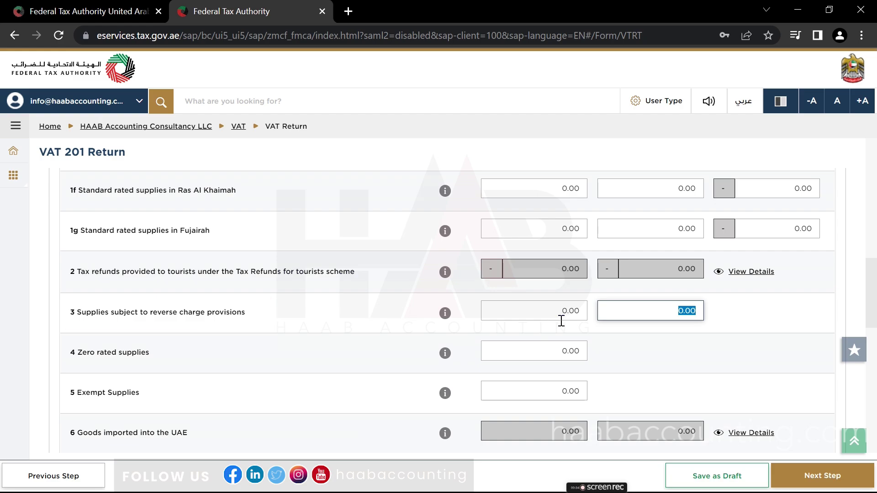
pyautogui.press('Tab')
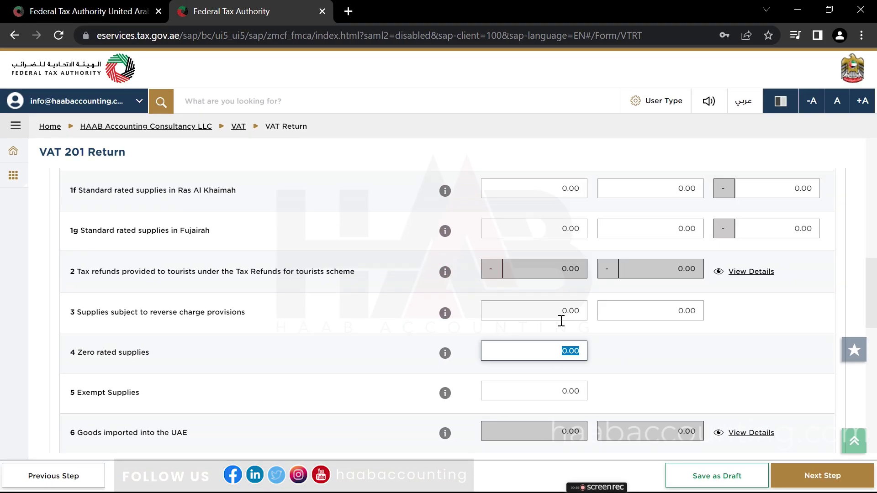
pyautogui.press('Tab')
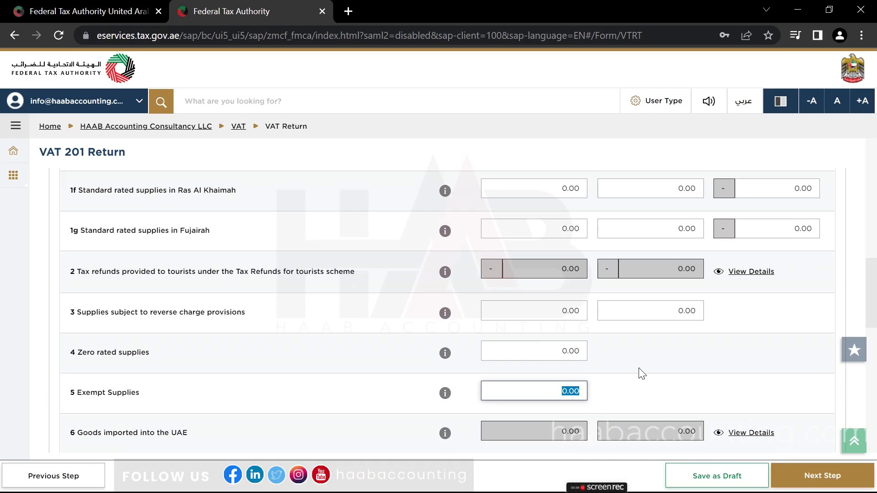
pyautogui.scroll(-3, 859, 364)
pyautogui.scroll(-1, 639, 368)
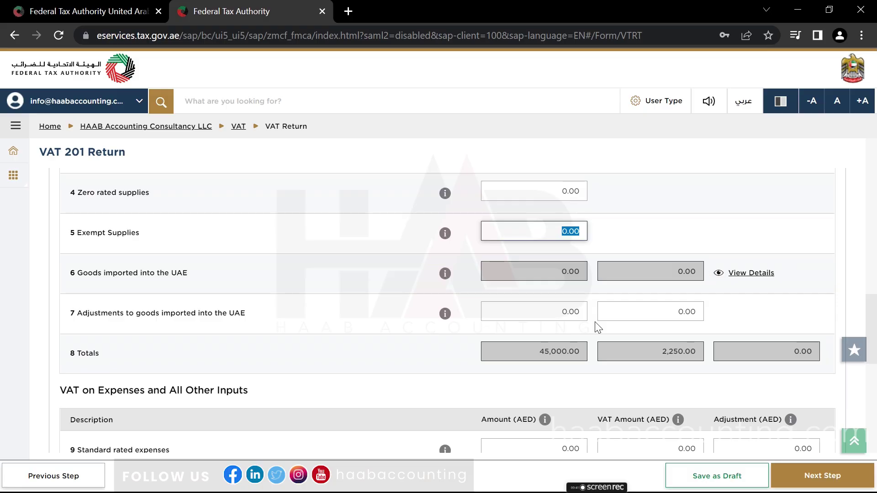
pyautogui.scroll(-3, 597, 328)
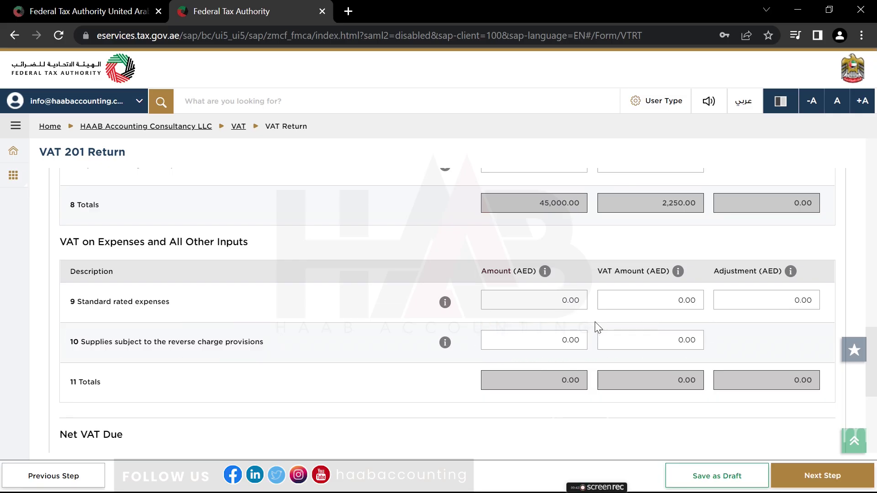
pyautogui.scroll(1, 597, 327)
pyautogui.scroll(3, 597, 327)
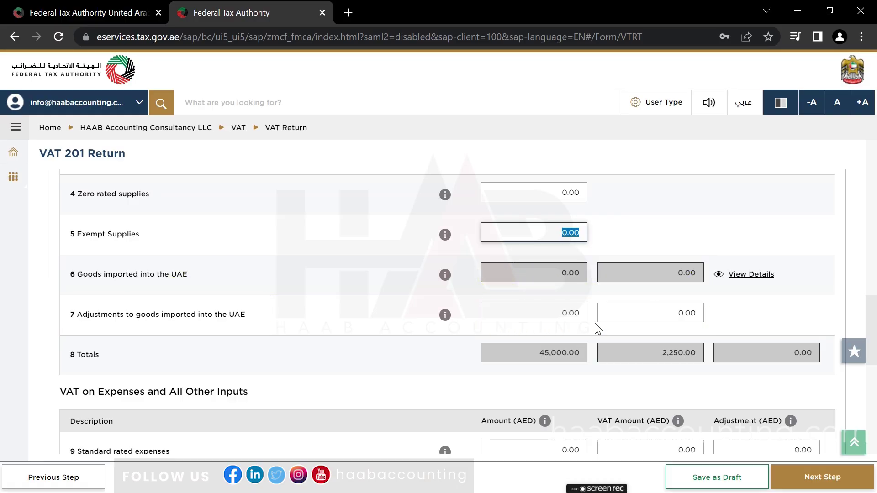
pyautogui.scroll(-1, 597, 328)
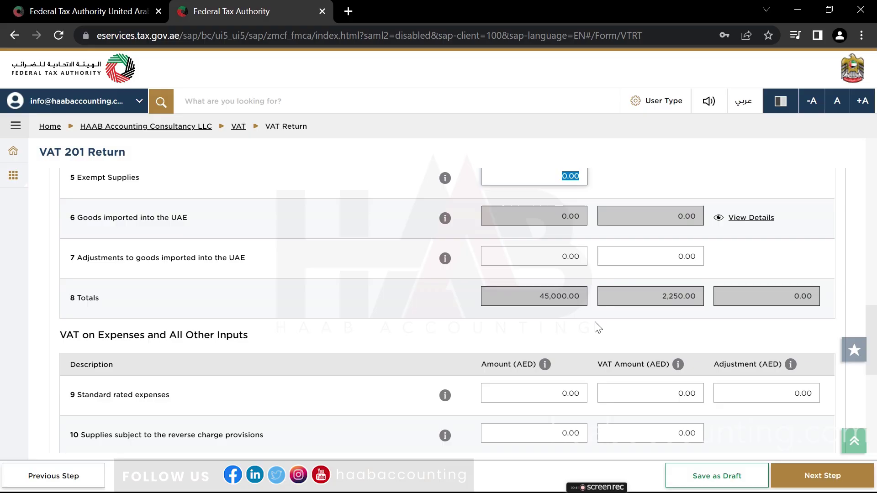
pyautogui.scroll(-2, 599, 328)
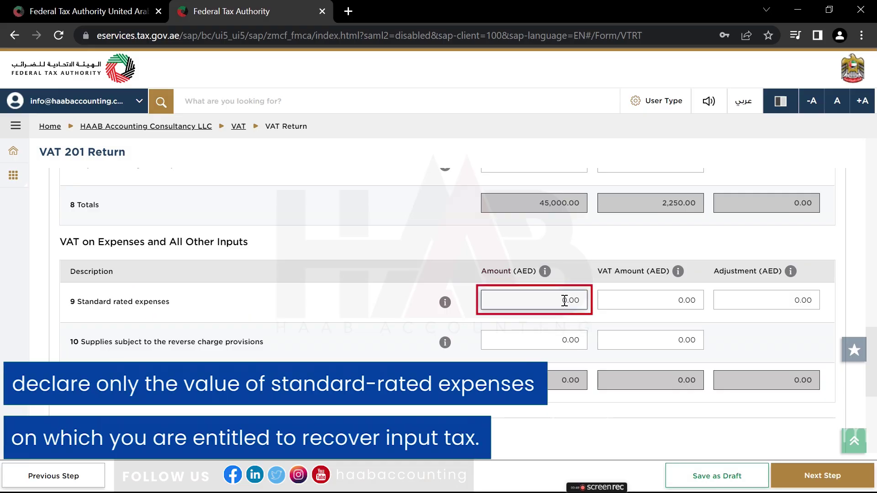
# Enter box 9 standard rated expenses of 15,000 with 750 VAT, adjustment left at 0.00.
pyautogui.click(565, 300)
pyautogui.write('15,000')
pyautogui.press('Return')
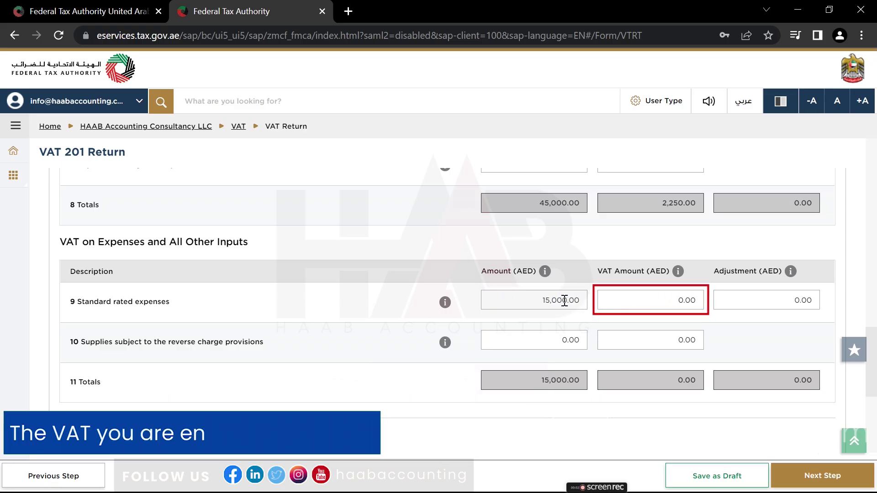
pyautogui.write('750')
pyautogui.press('Tab')
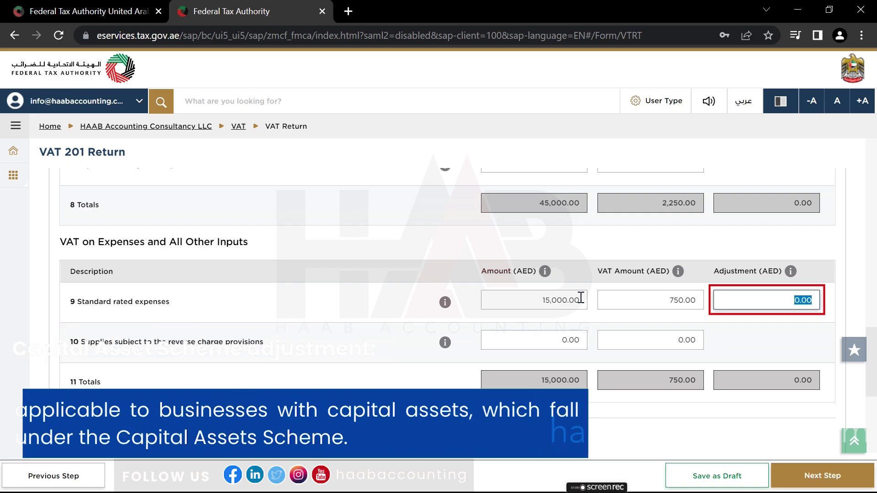
pyautogui.press('Tab')
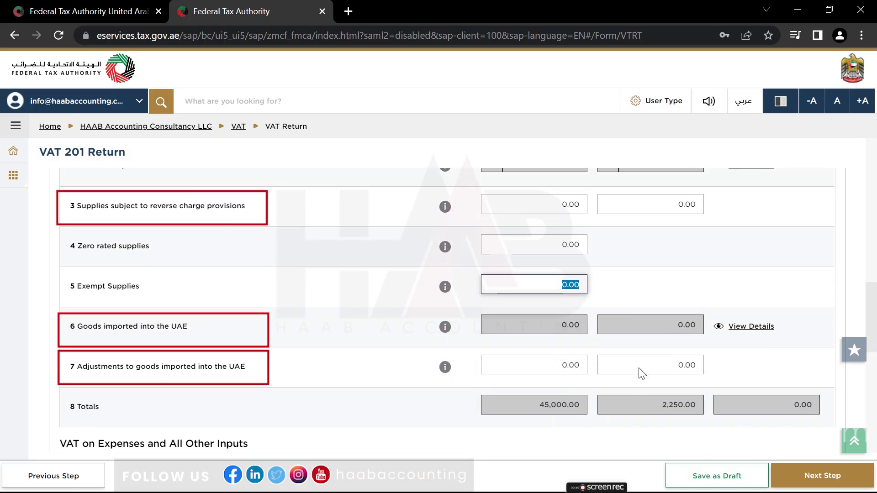
pyautogui.scroll(-3, 639, 372)
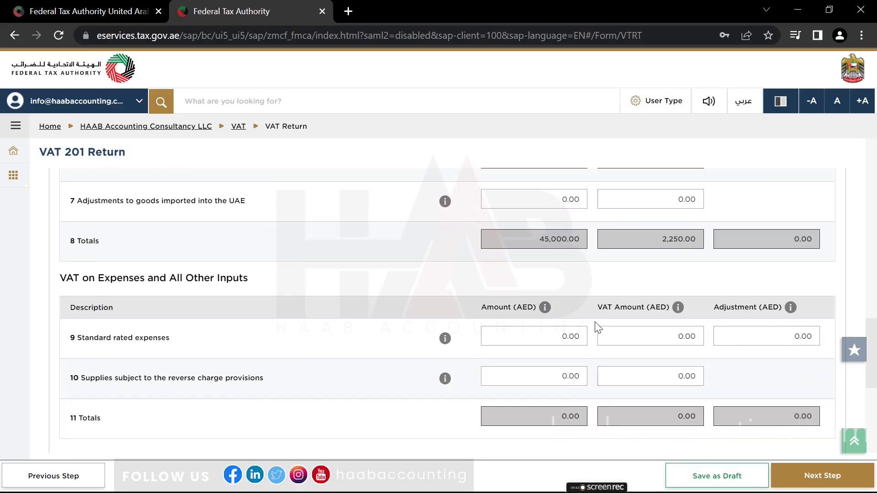
pyautogui.scroll(2, 638, 368)
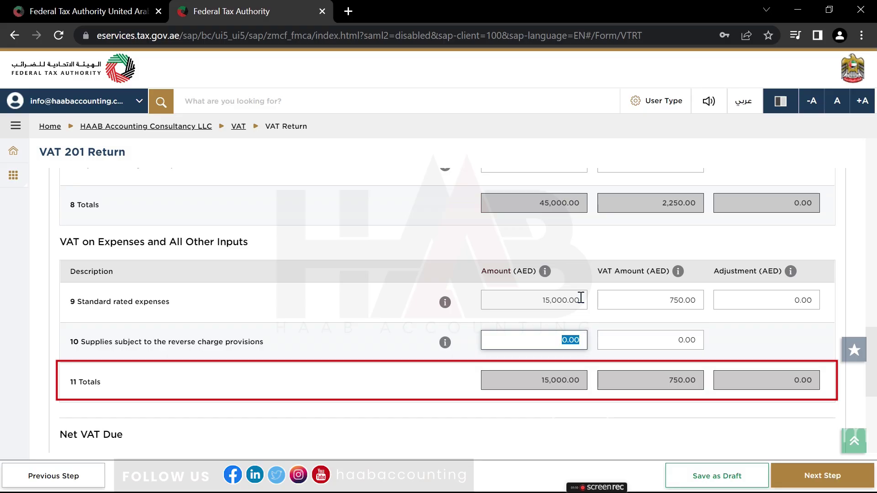
pyautogui.scroll(-5, 580, 300)
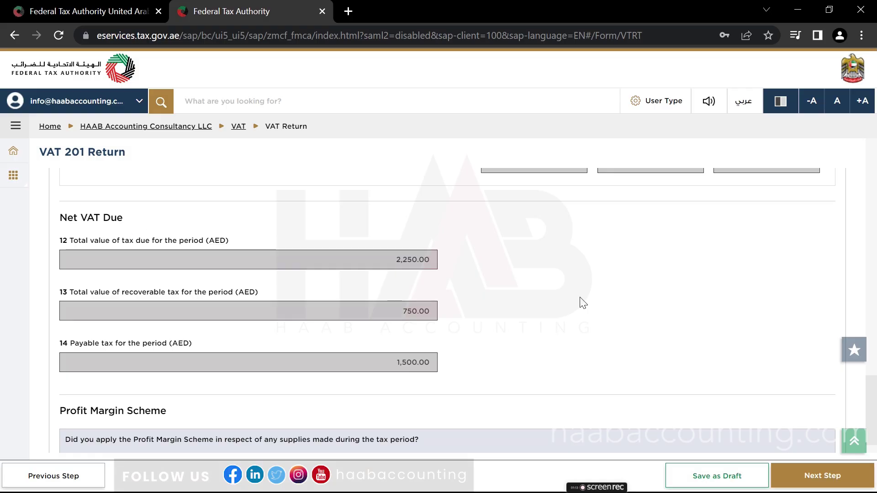
pyautogui.scroll(-1, 584, 303)
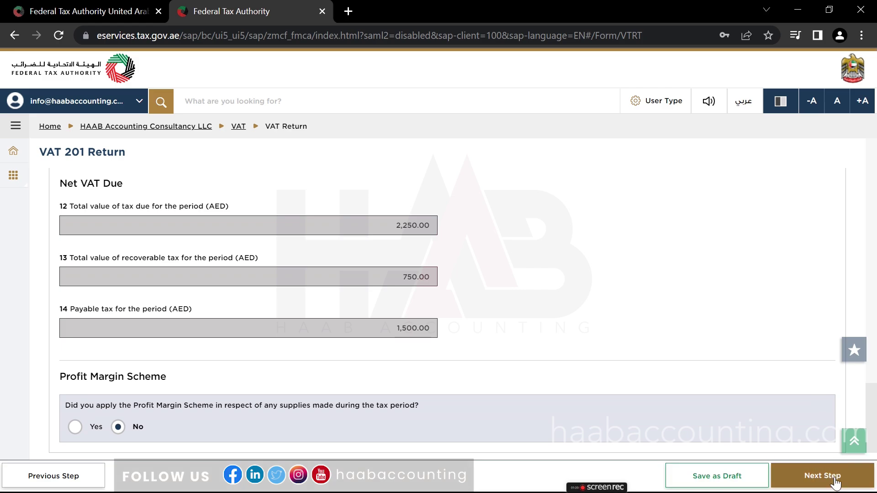
# Go to Review & Declaration, scroll through the return figures and tick the accuracy declaration.
pyautogui.click(835, 483)
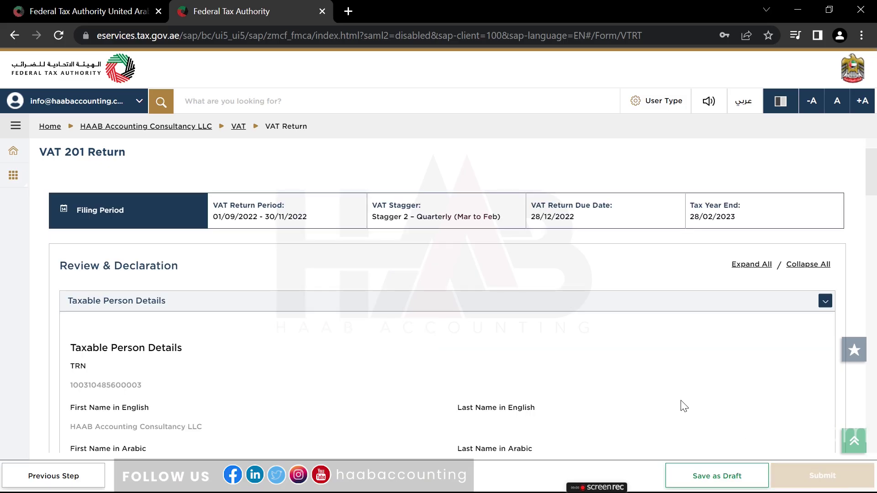
pyautogui.scroll(-2, 684, 405)
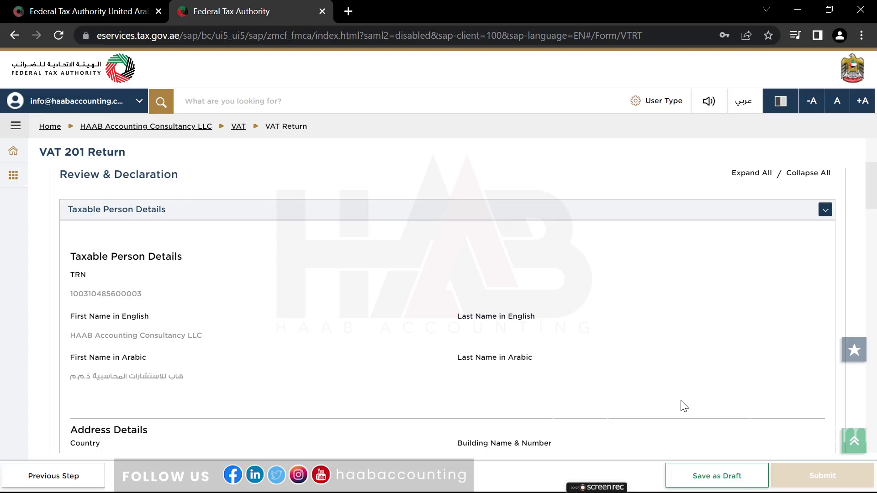
pyautogui.scroll(-10, 684, 405)
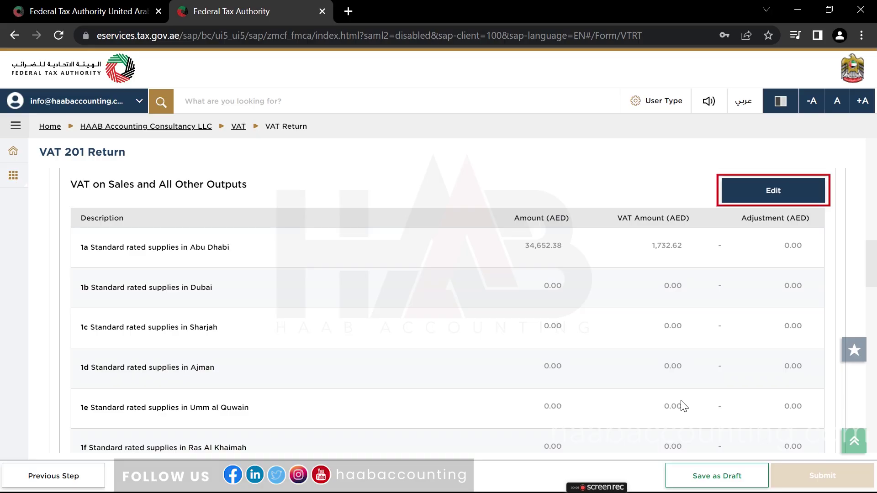
pyautogui.scroll(-10, 684, 405)
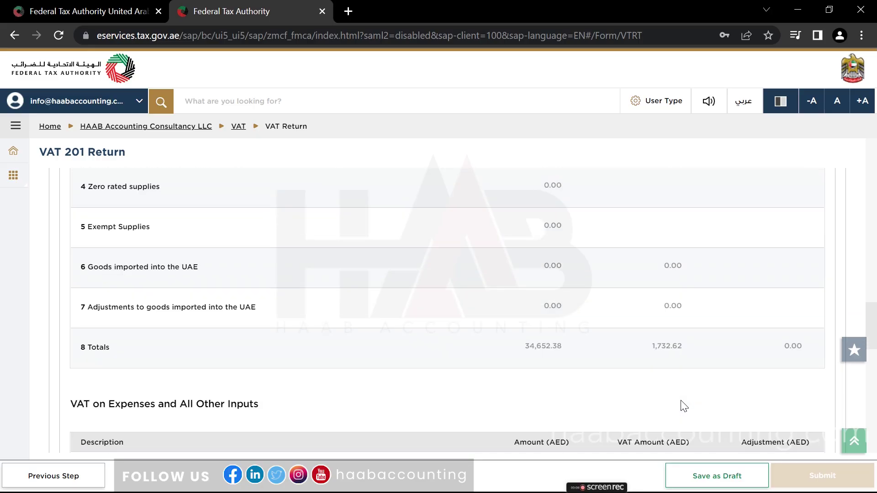
pyautogui.scroll(-10, 684, 405)
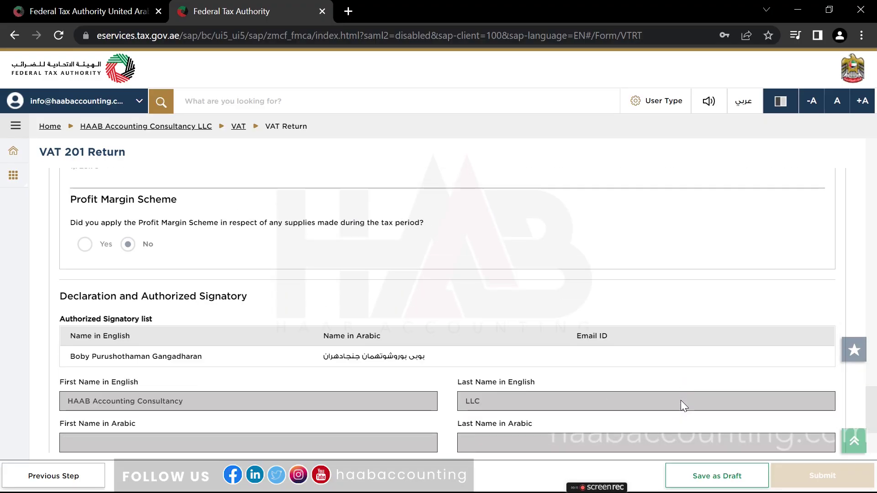
pyautogui.scroll(-3, 684, 406)
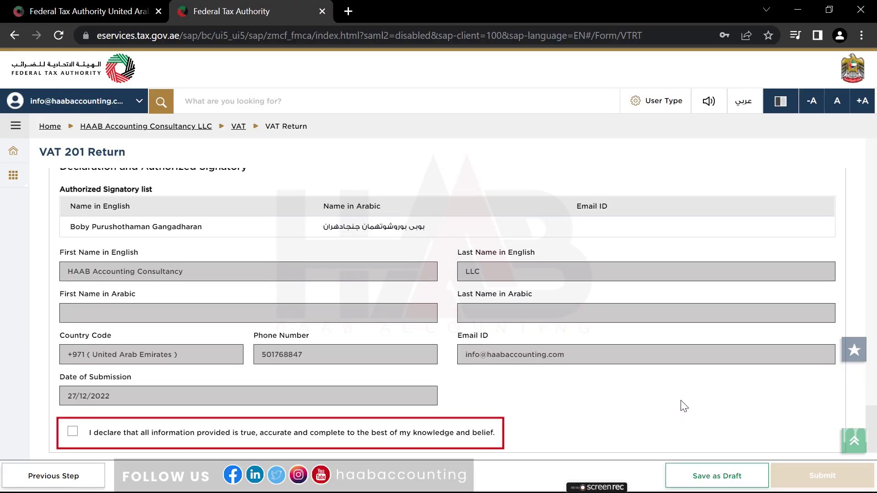
pyautogui.click(72, 433)
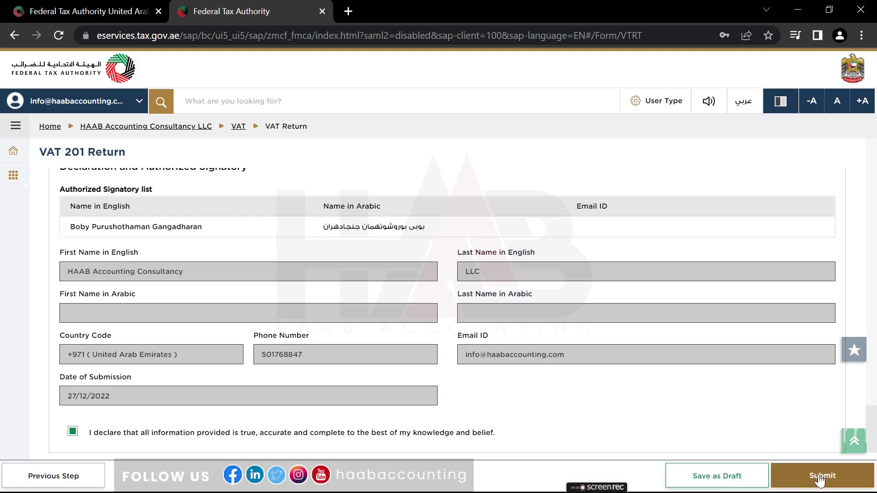
# Submit the return, then close the Customer Pulse Survey pop-up.
pyautogui.click(820, 478)
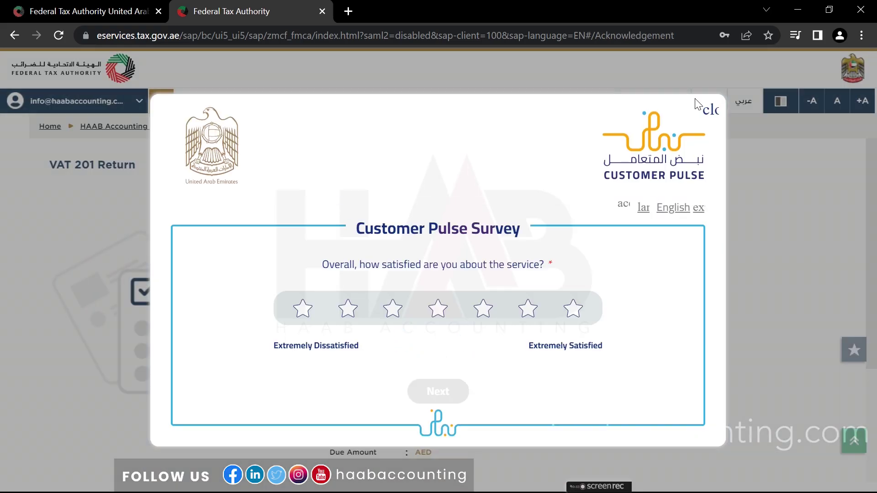
pyautogui.click(711, 111)
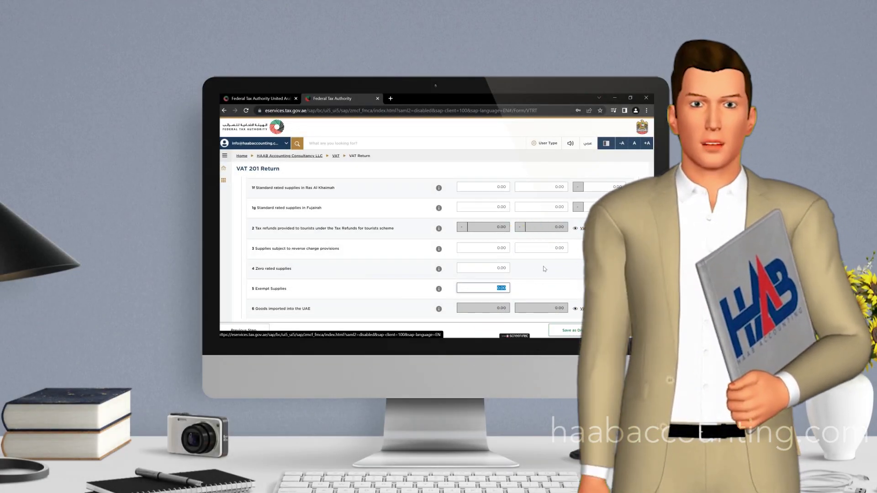
# Replace the 0.00 standard rated expenses amount in the expenses table with 15000.
pyautogui.scroll(-3, 544, 269)
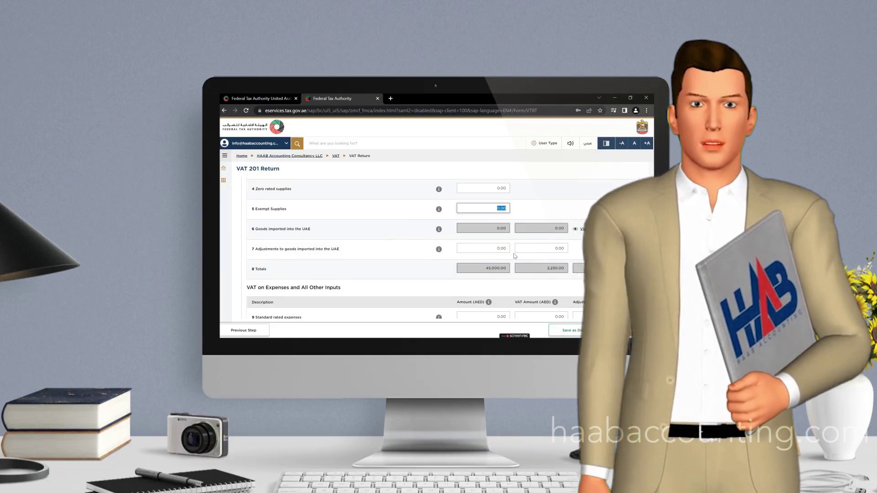
pyautogui.scroll(-3, 514, 257)
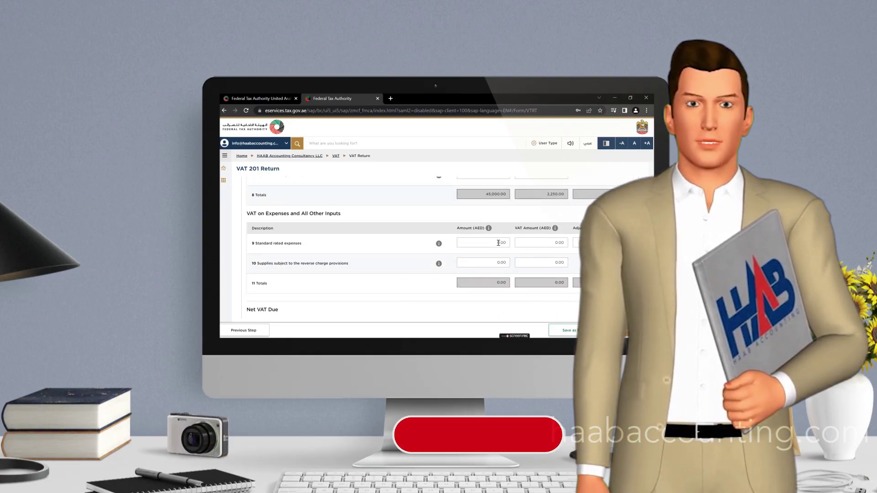
pyautogui.click(499, 243)
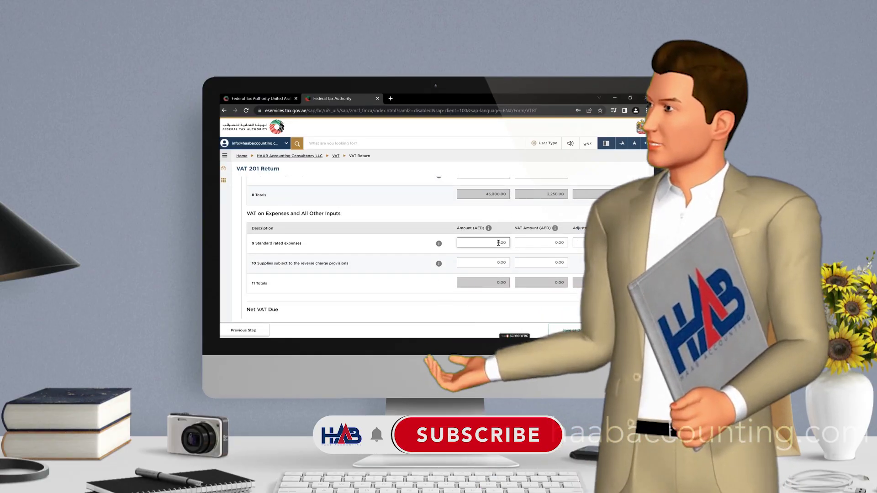
pyautogui.doubleClick(498, 243)
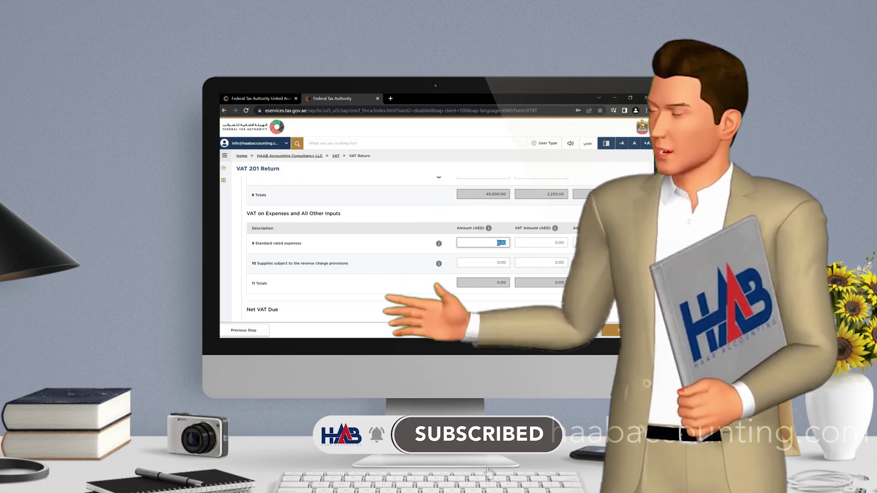
pyautogui.write('15000')
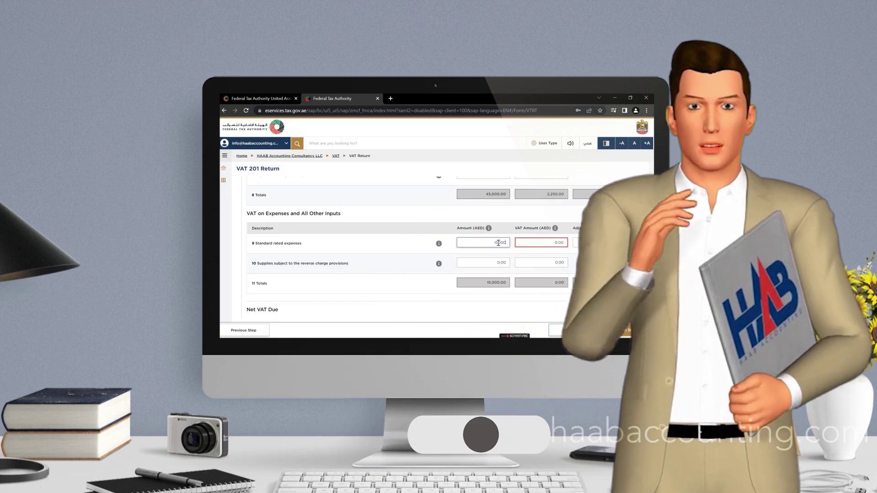